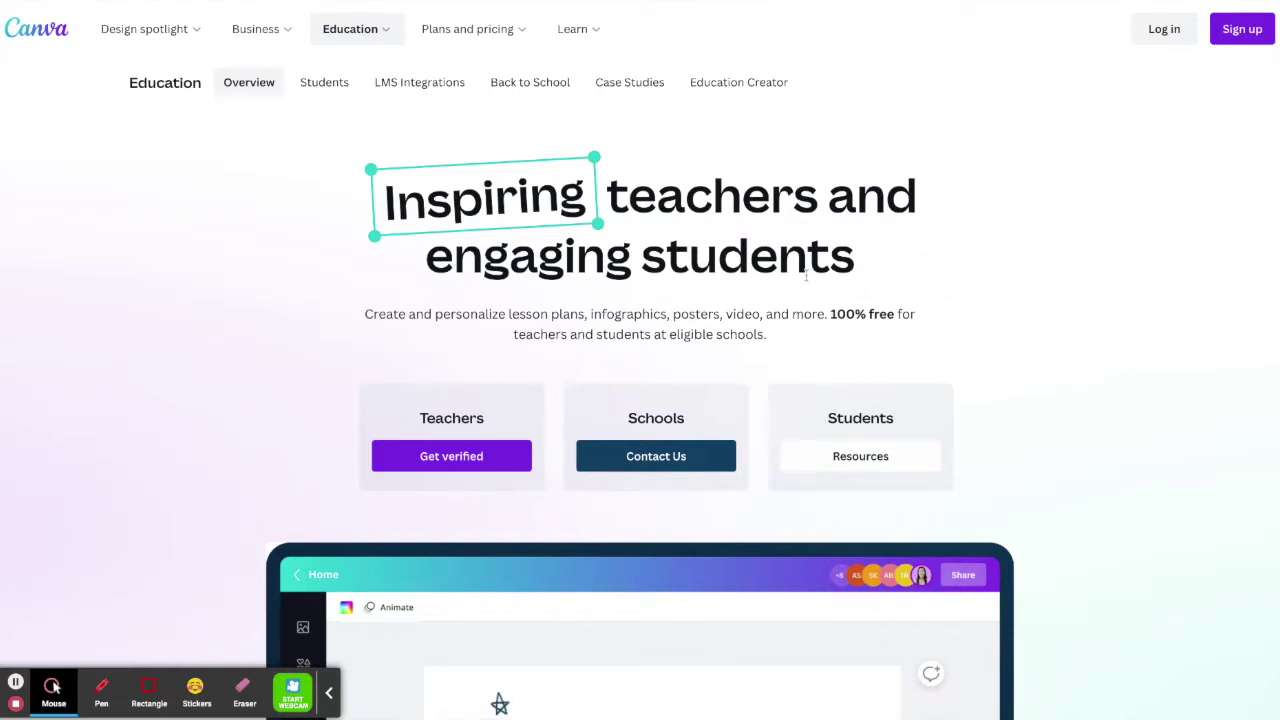
# - Leave the Education overview for Canva's home dashboard showing design types and recent designs
pyautogui.scroll(-2, 651, 312)
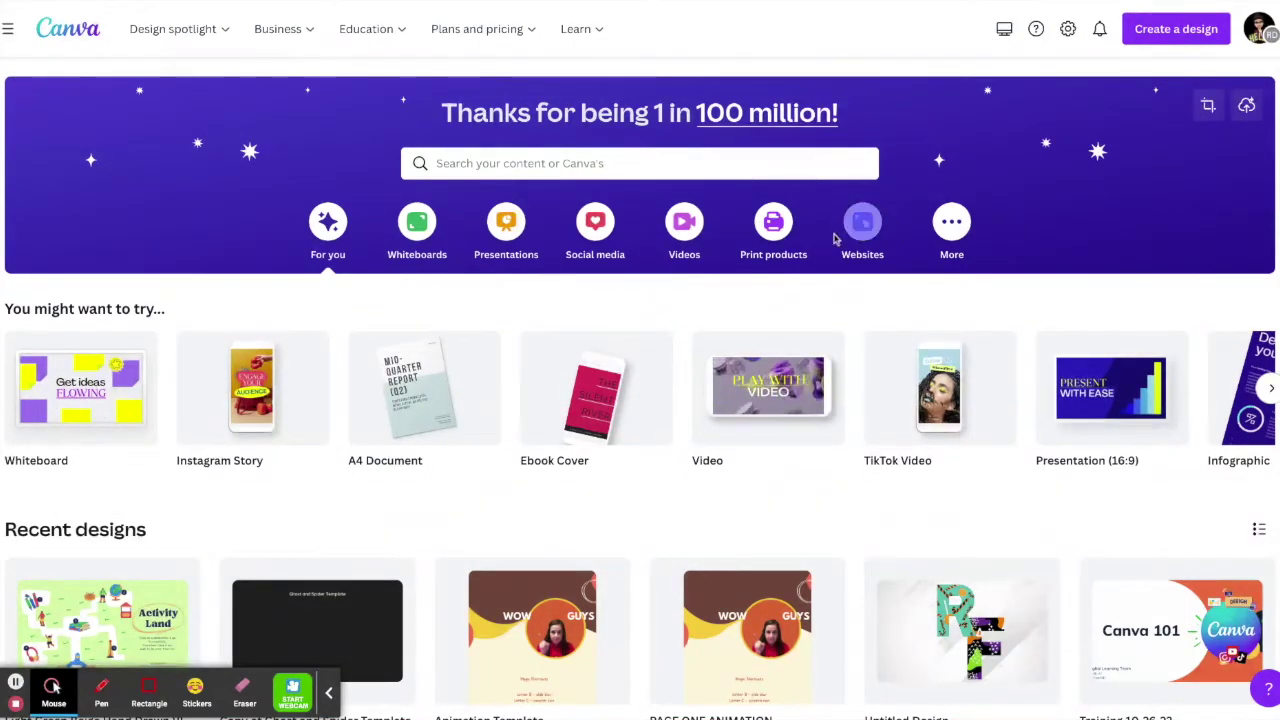
# - Search Canva templates for 'choice boards', bringing up 103 results
pyautogui.click(480, 165)
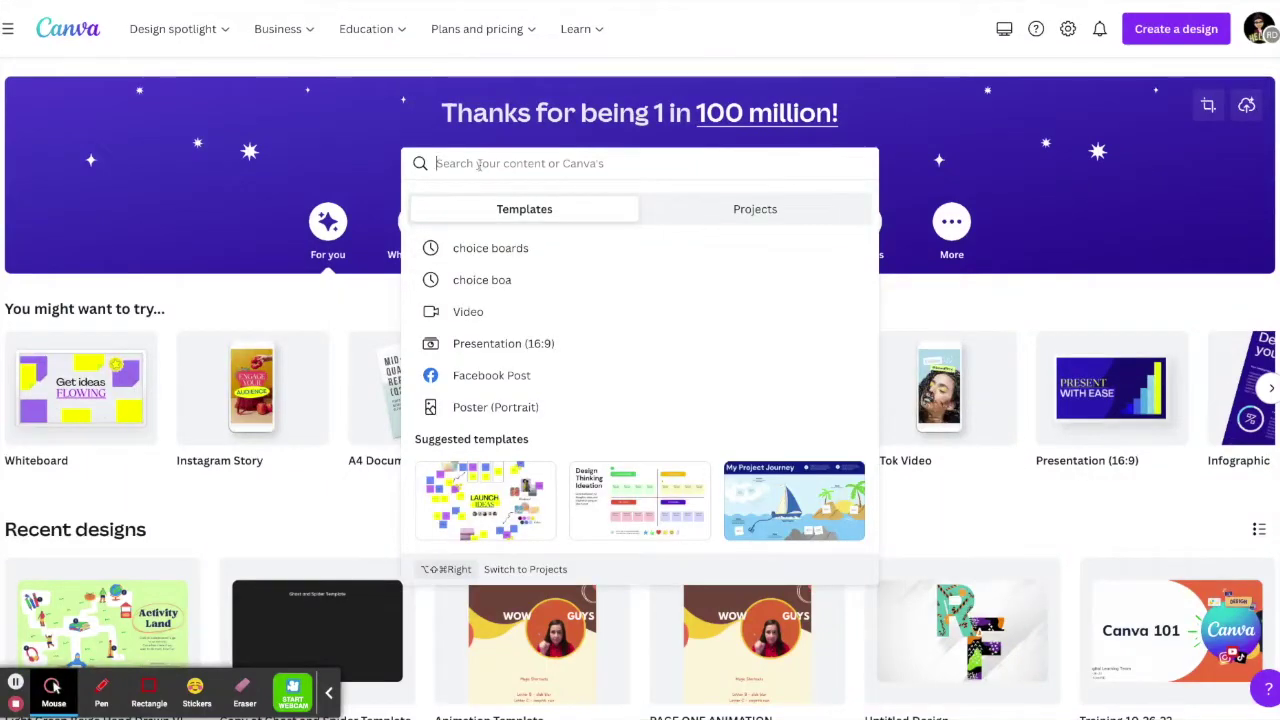
pyautogui.write('choice bo')
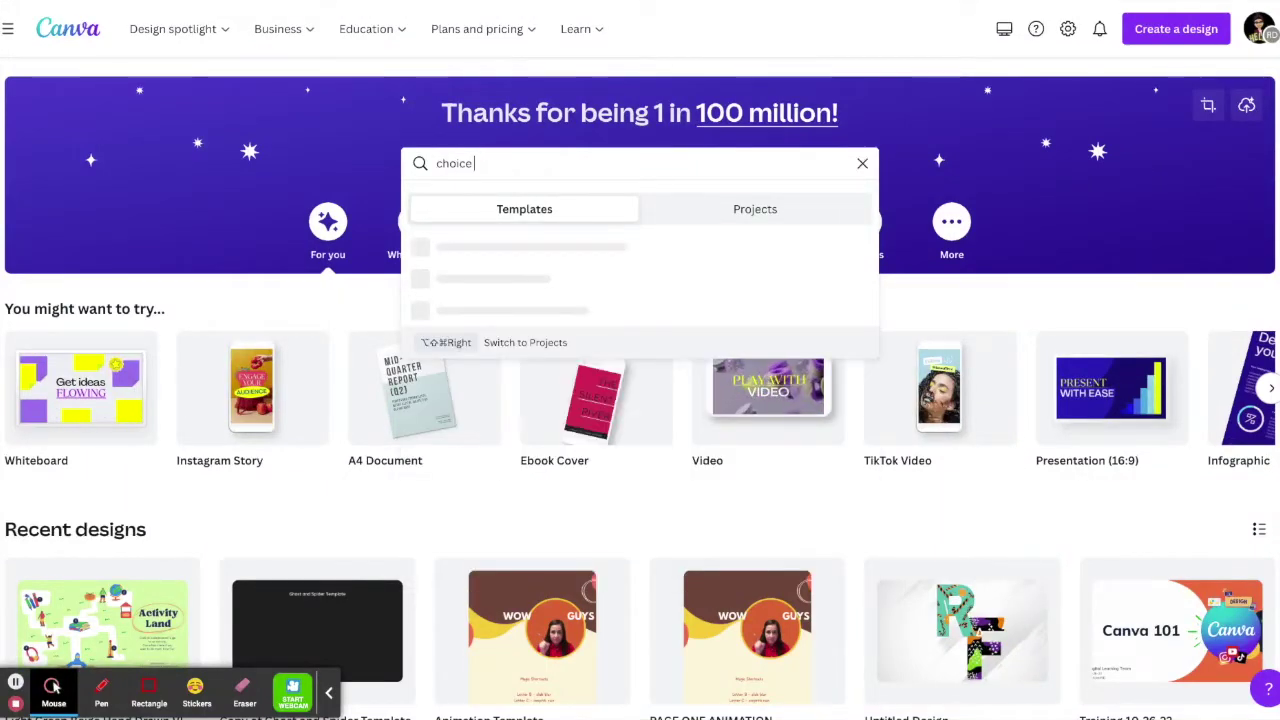
pyautogui.write('ards')
pyautogui.press('Return')
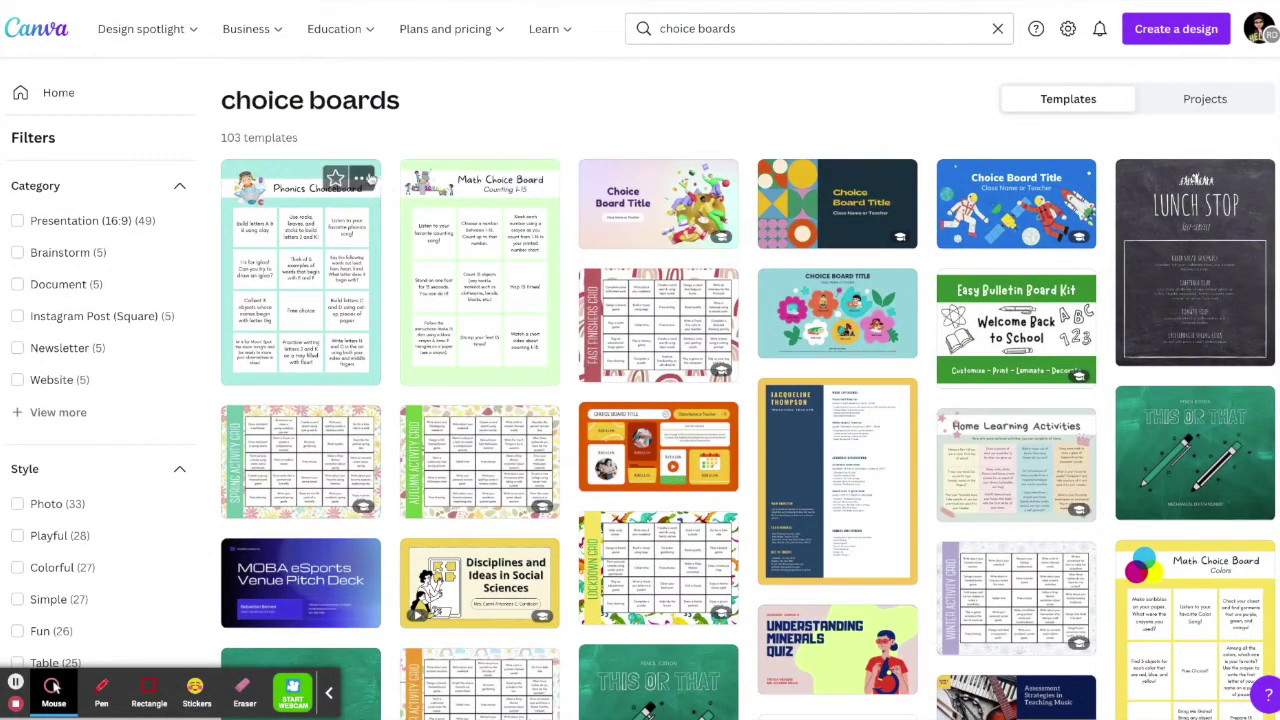
# - Preview the 1366 × 768 Pastel Purple Pastel Green 3D Choice Board website template
pyautogui.click(361, 179)
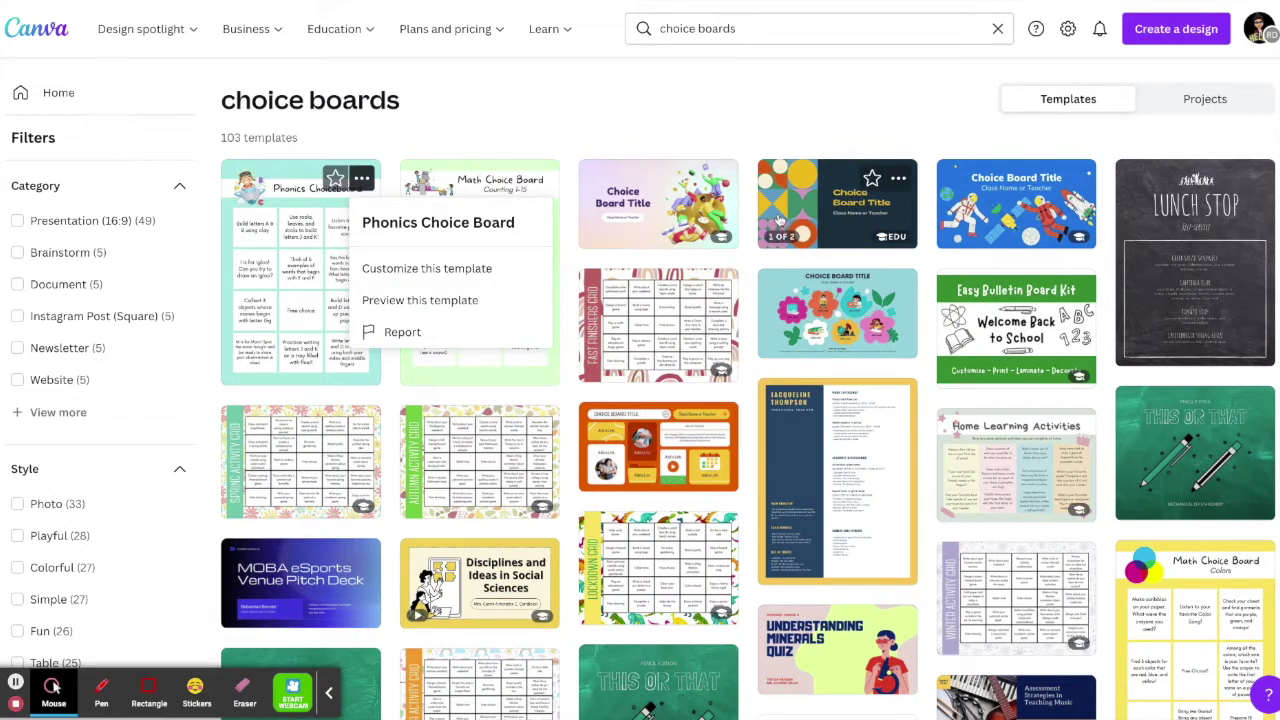
pyautogui.click(720, 180)
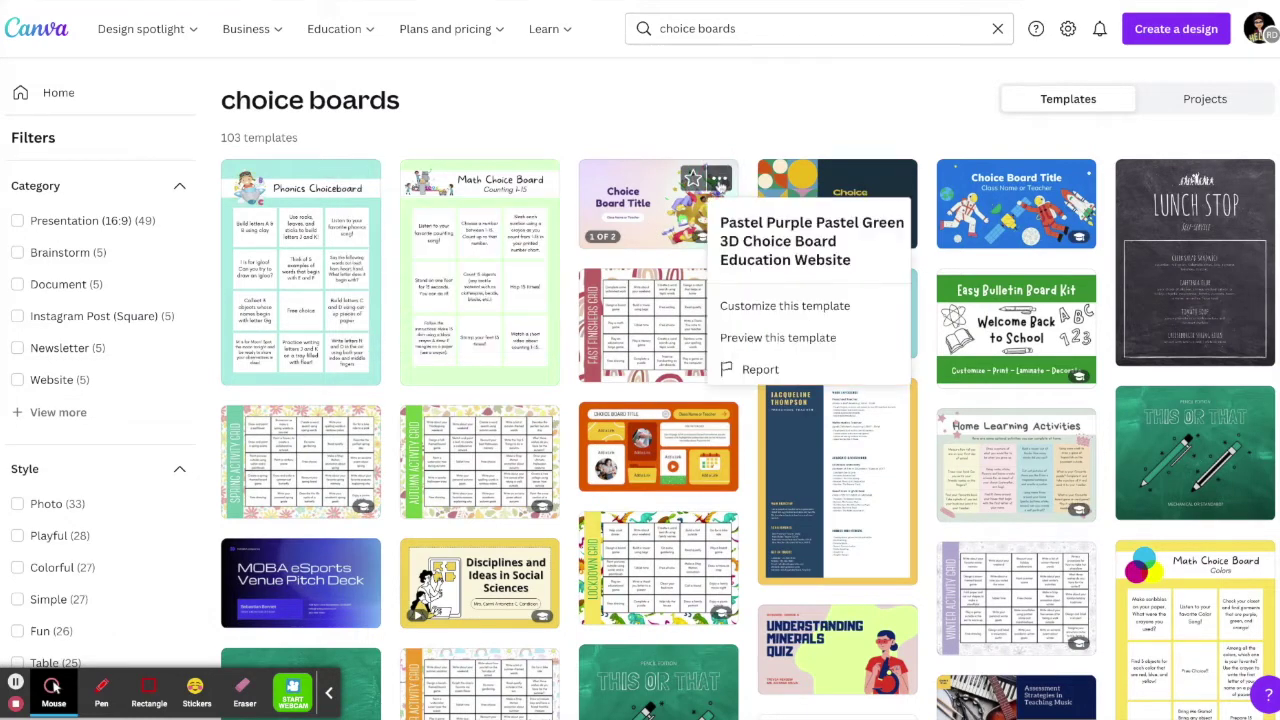
pyautogui.click(772, 339)
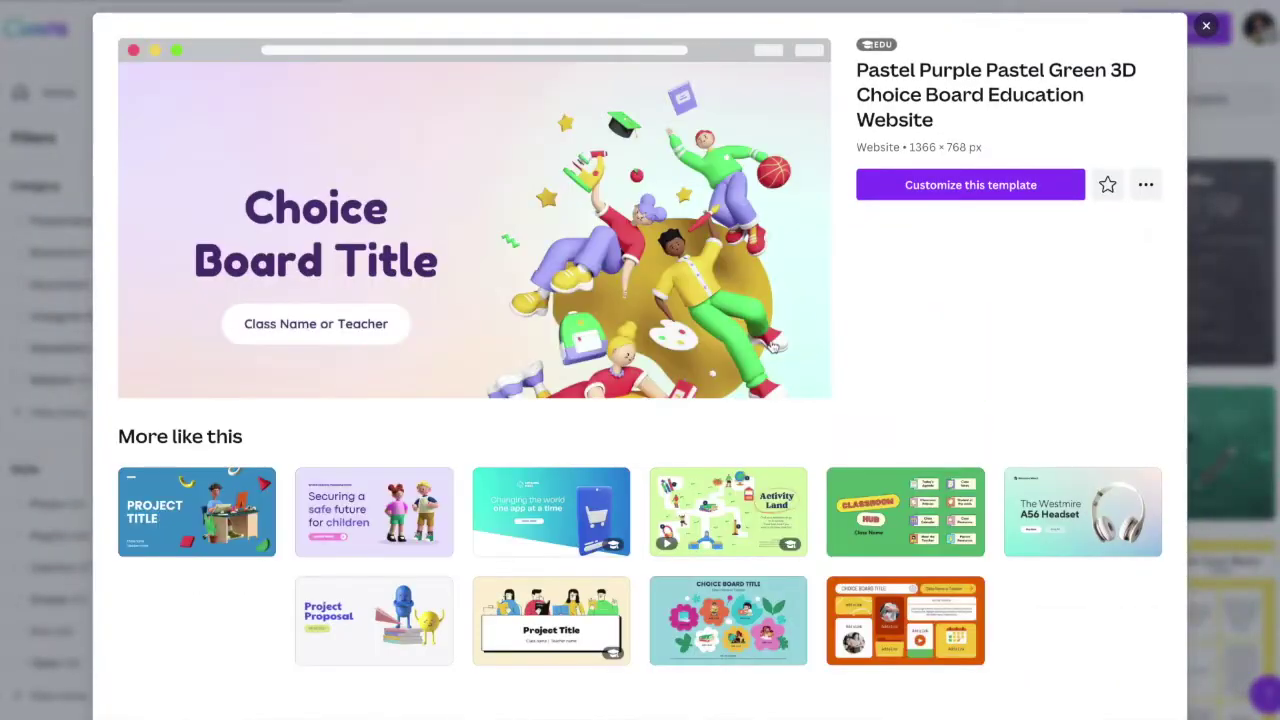
# - Look through the choice board preview, then switch to the Activity Land VLE template preview
pyautogui.scroll(-5, 505, 288)
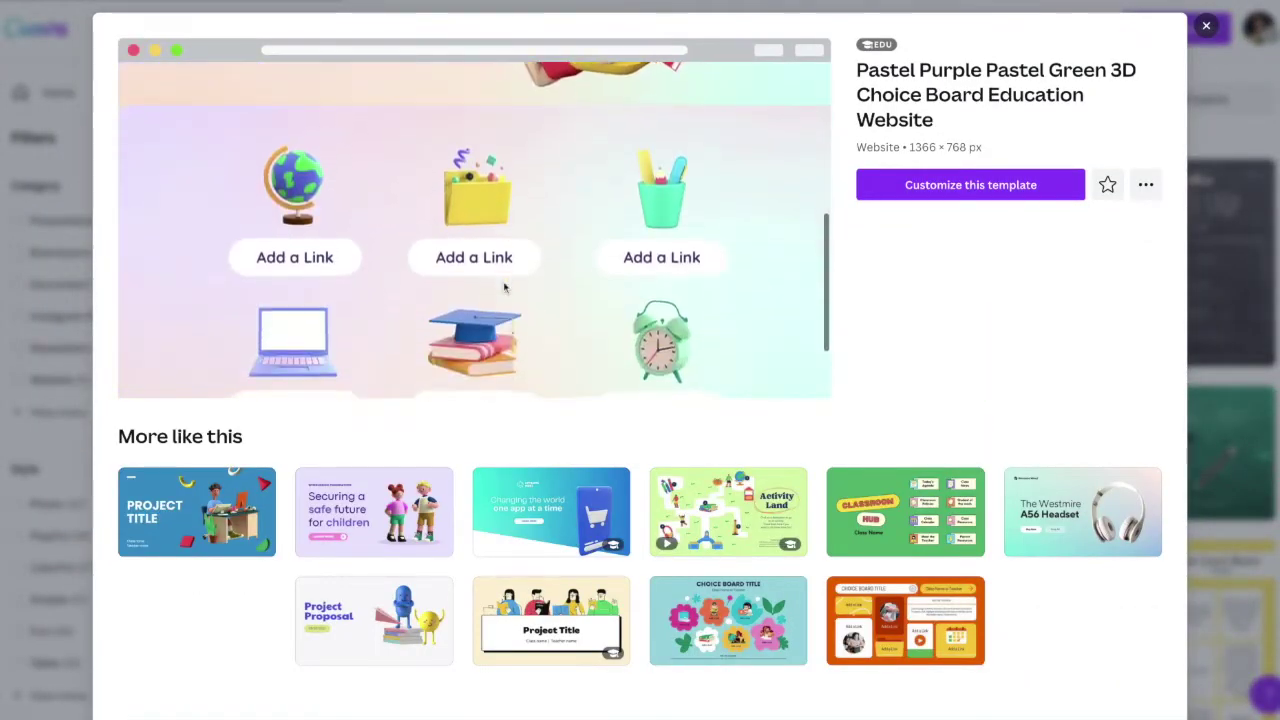
pyautogui.scroll(-2, 505, 288)
pyautogui.scroll(5, 505, 288)
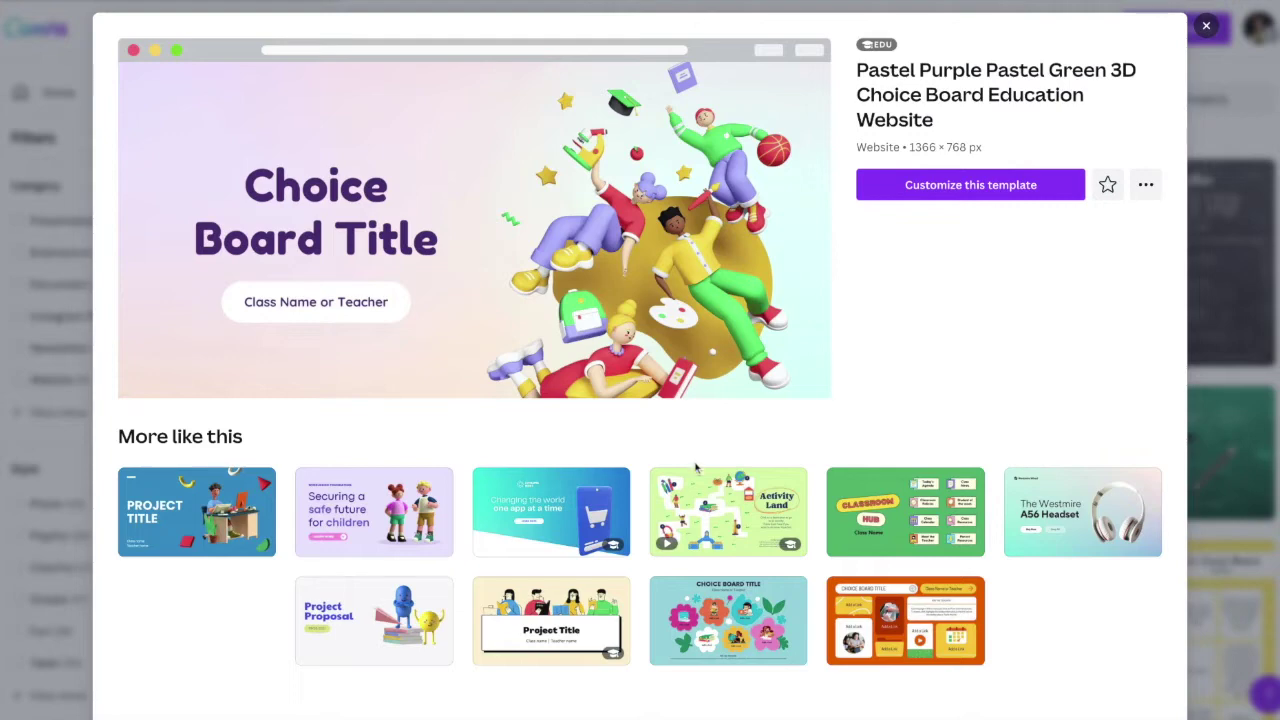
pyautogui.moveTo(730, 506)
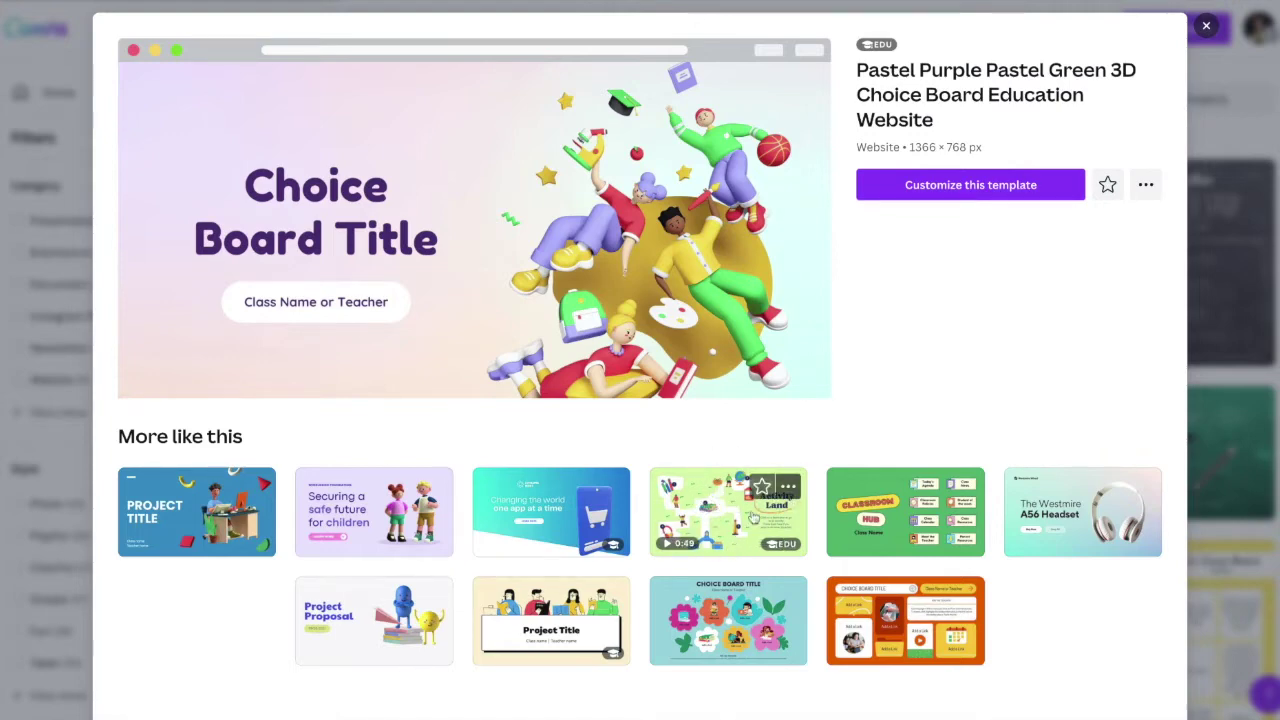
pyautogui.click(732, 509)
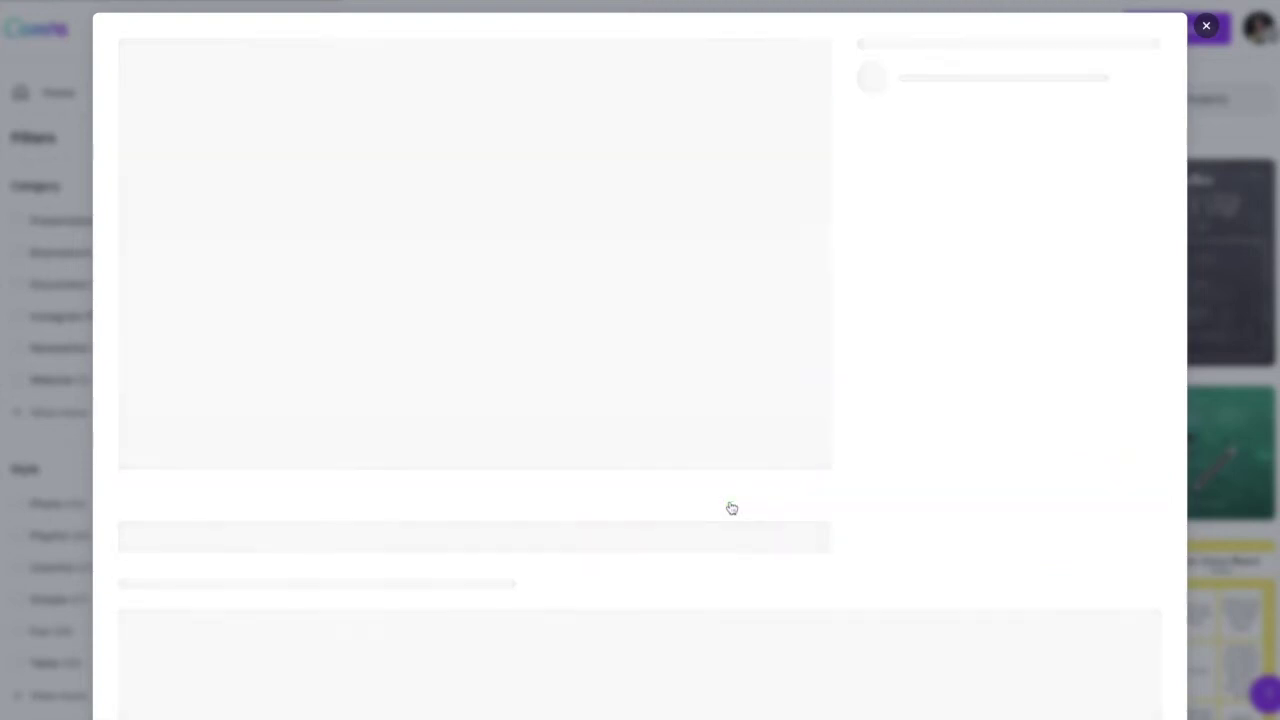
pyautogui.scroll(-6, 459, 311)
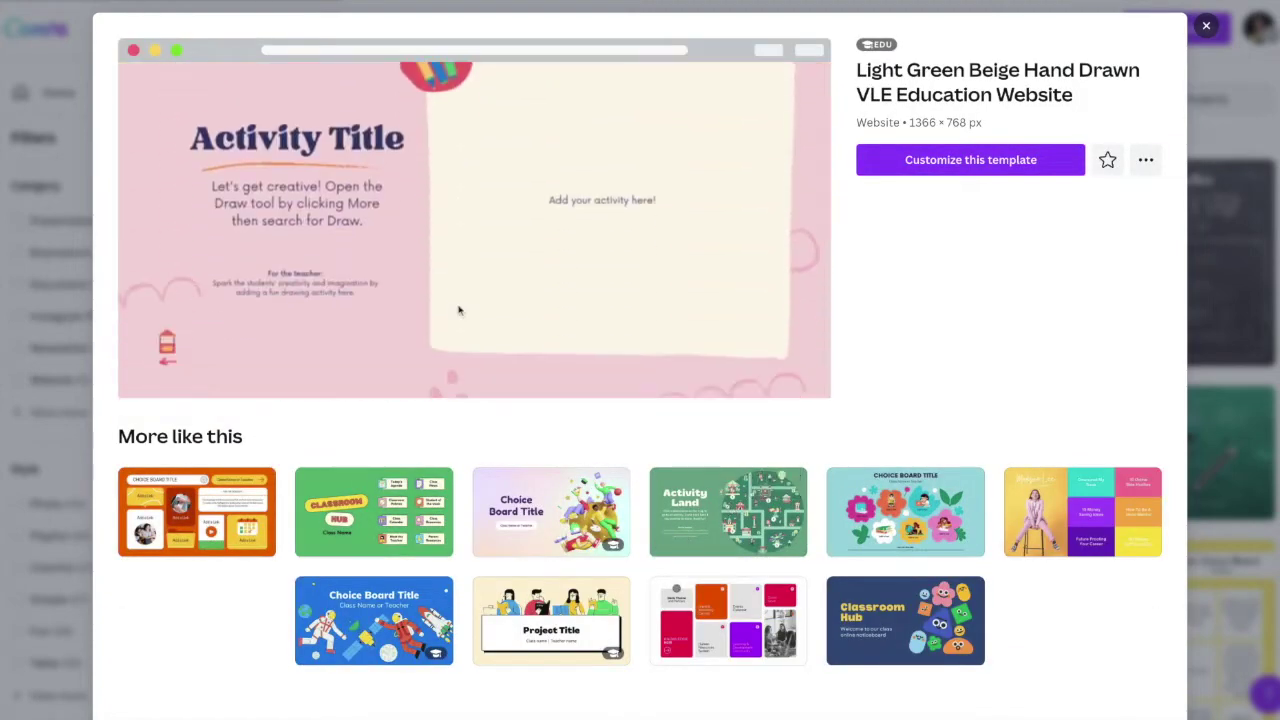
pyautogui.scroll(-5, 459, 311)
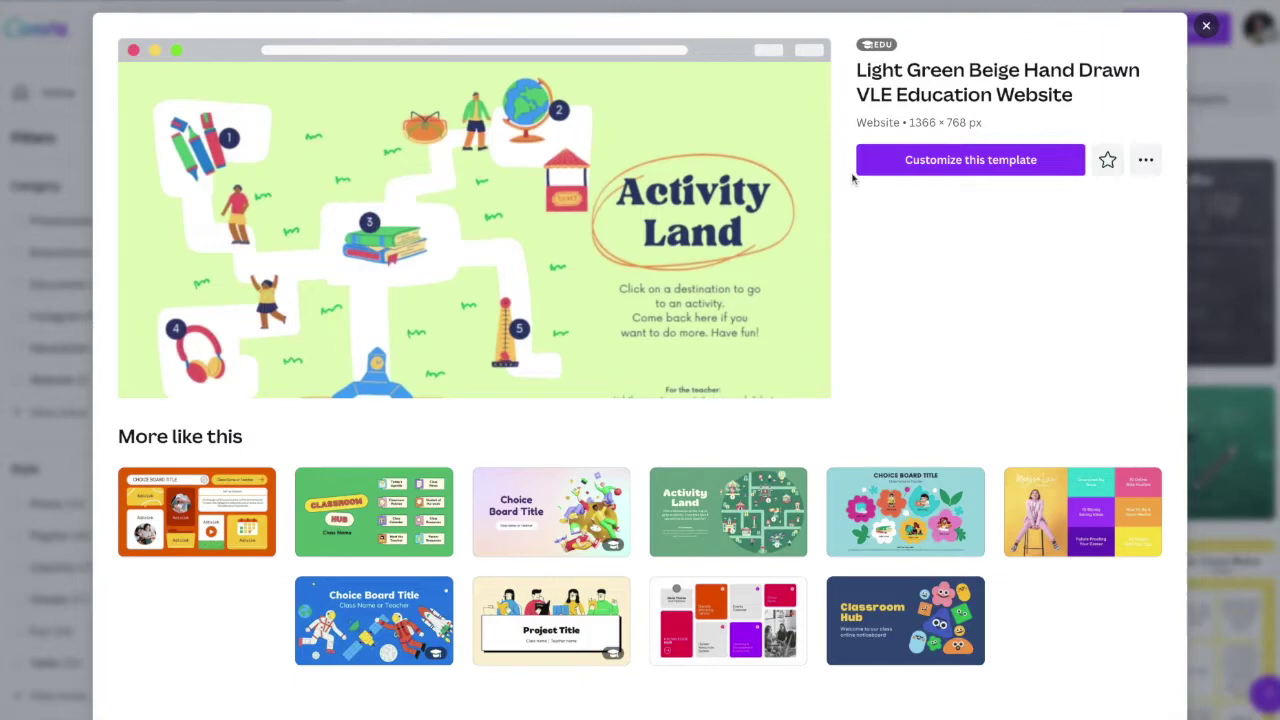
# - Start a design from the Activity Land template and scroll back to its map page
pyautogui.click(945, 162)
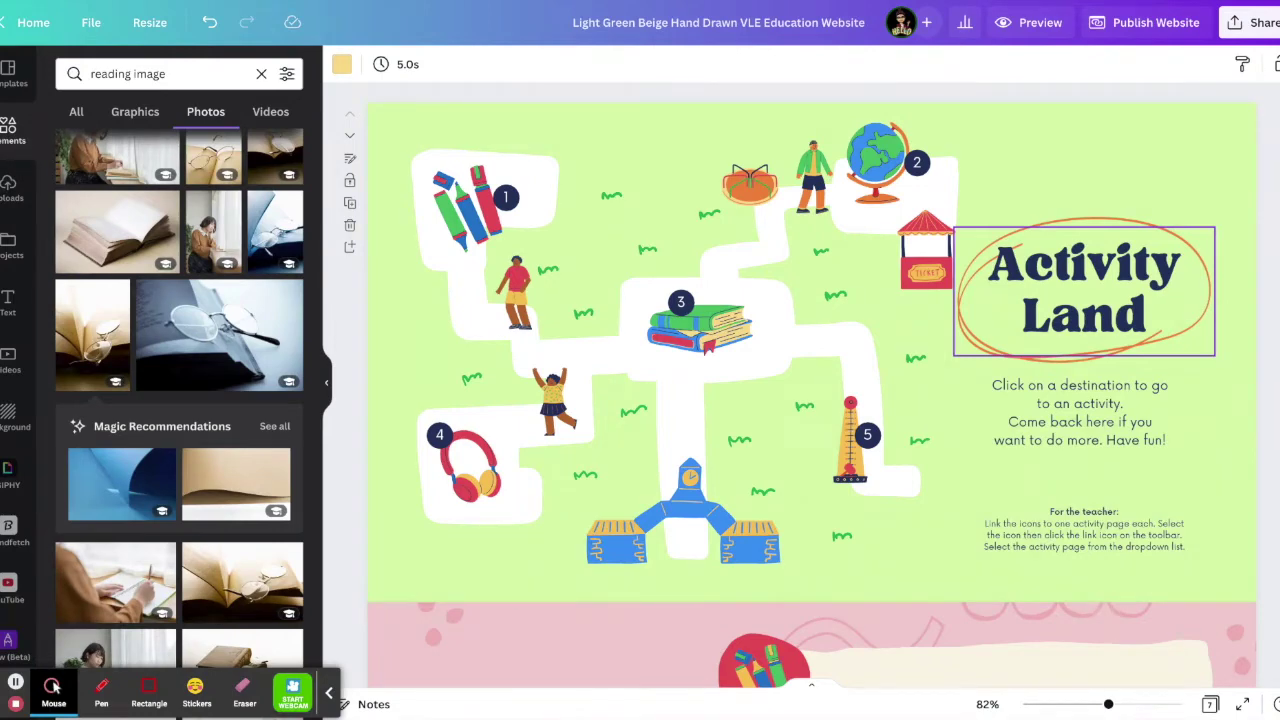
pyautogui.scroll(-5, 884, 252)
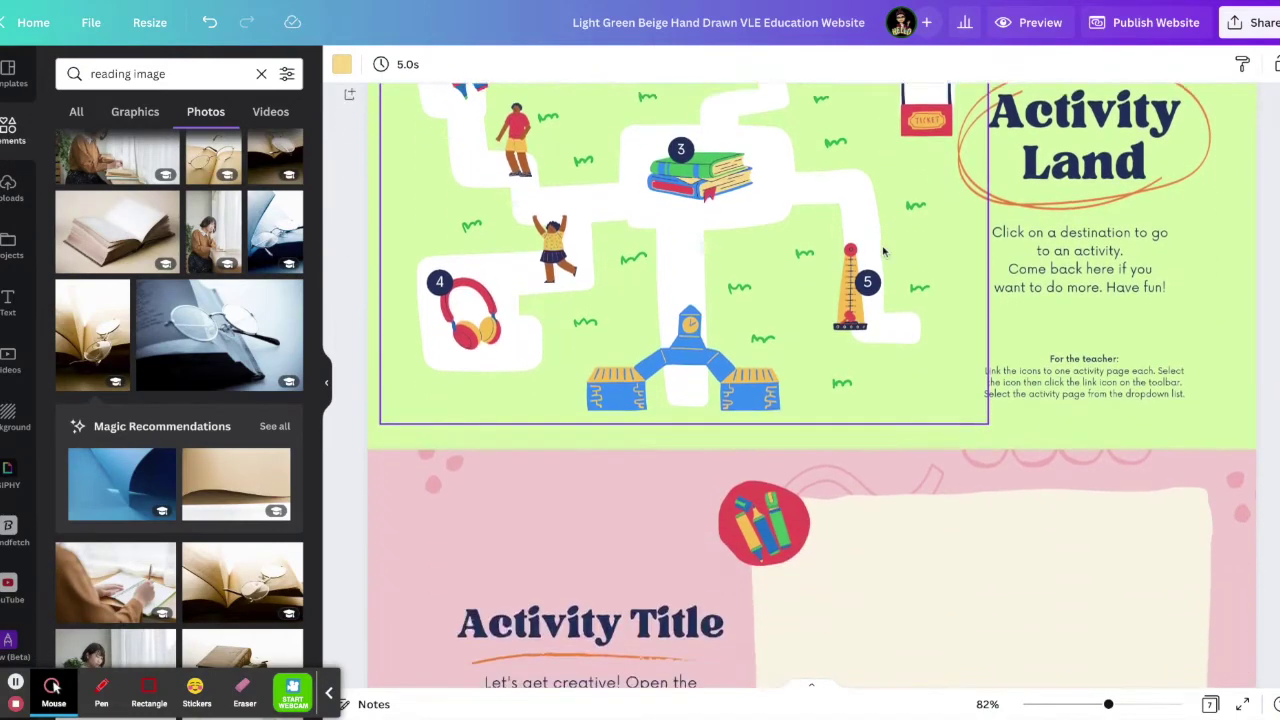
pyautogui.scroll(-7, 884, 252)
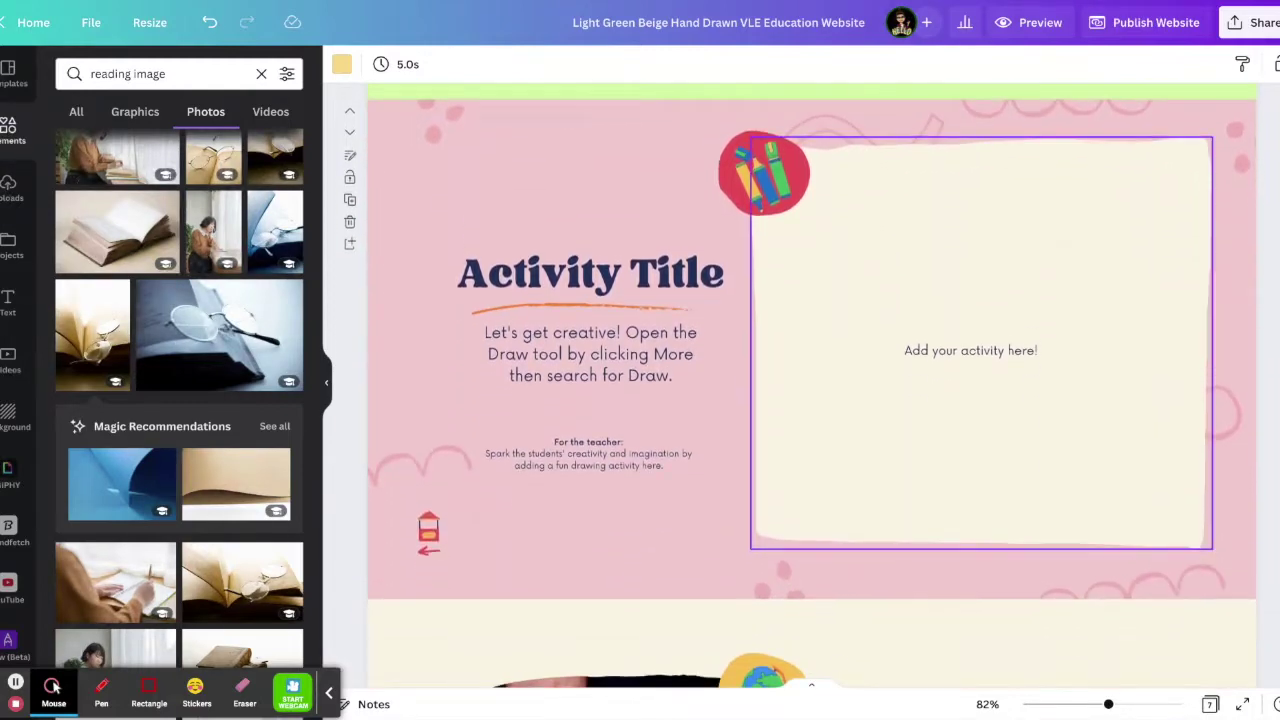
pyautogui.scroll(-6, 884, 252)
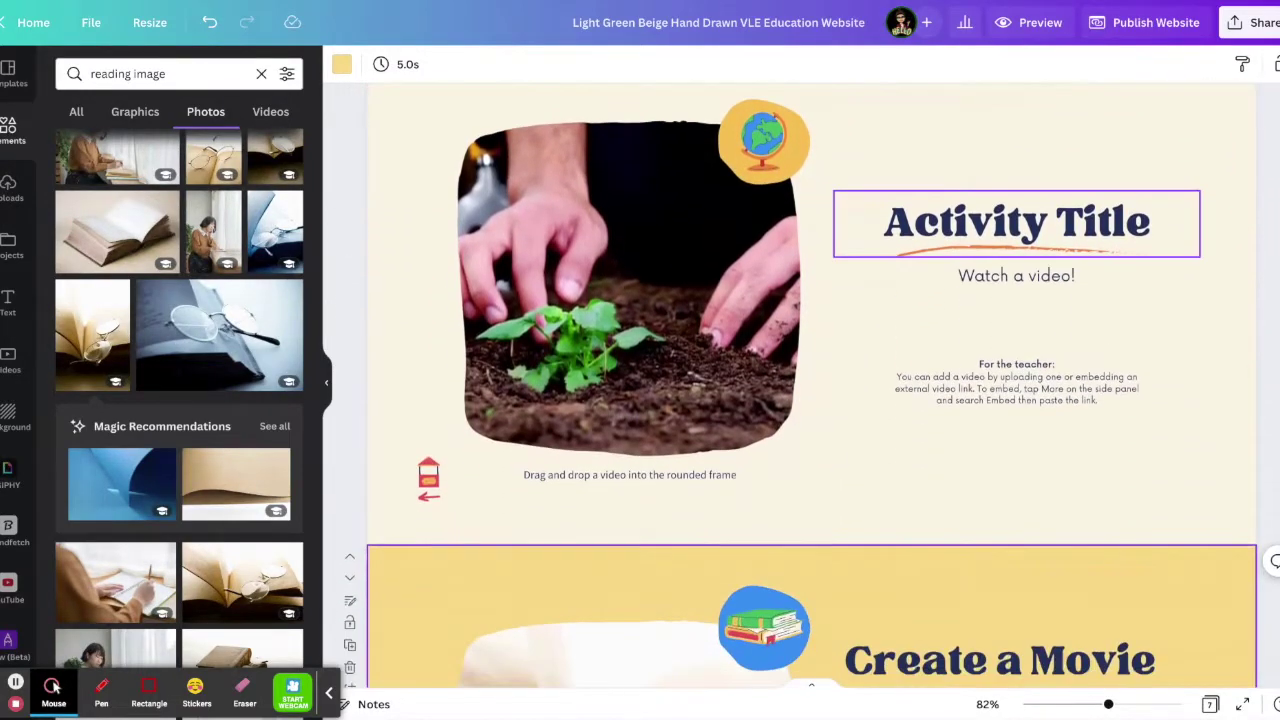
pyautogui.scroll(9, 884, 252)
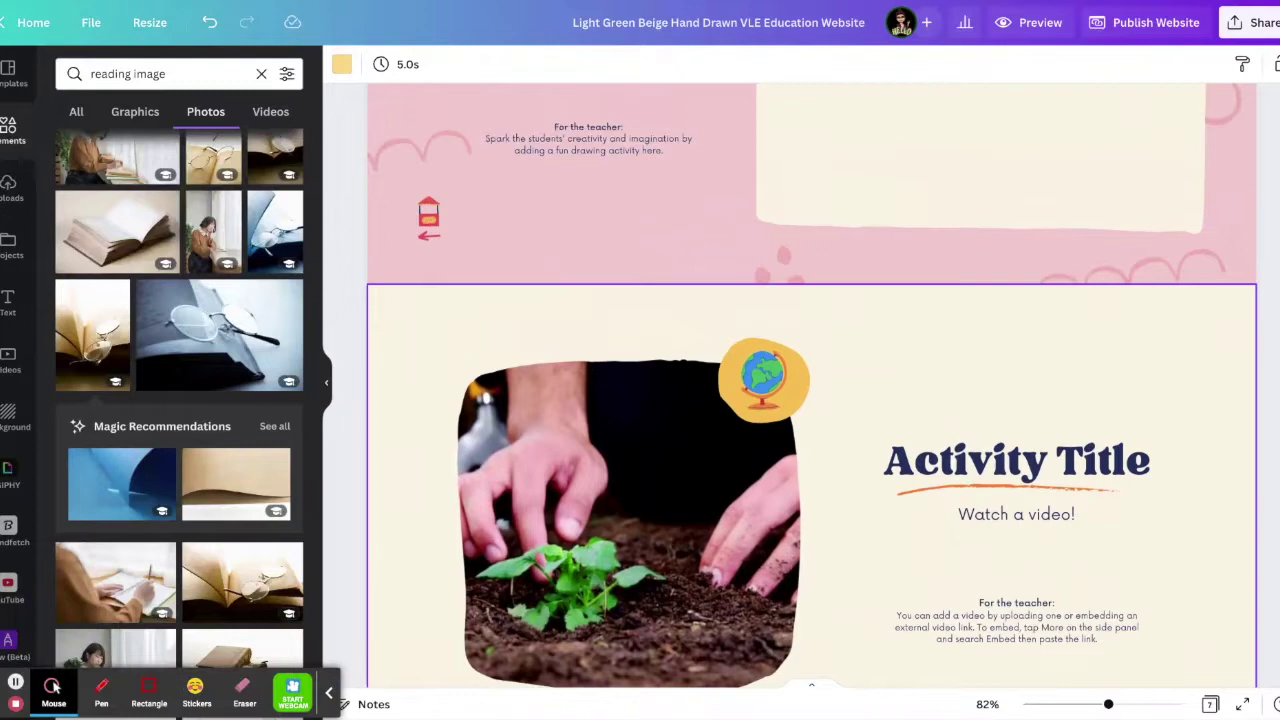
pyautogui.scroll(-6, 811, 385)
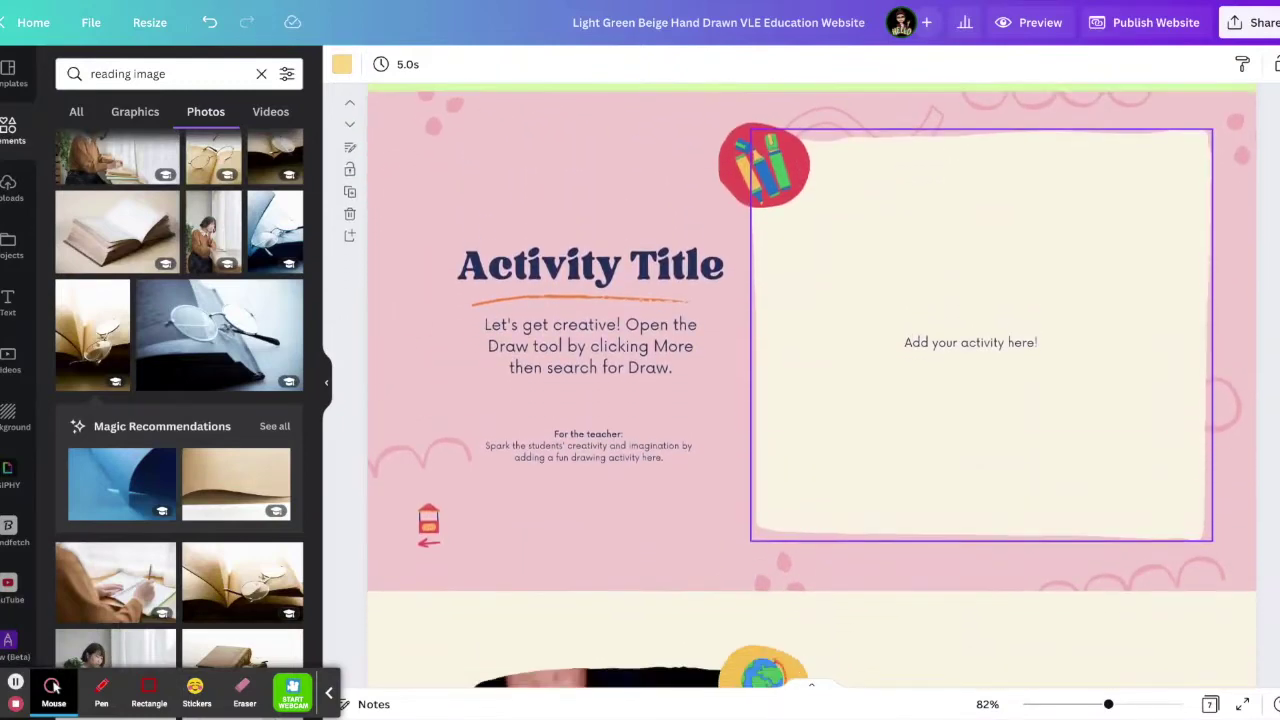
pyautogui.scroll(-8, 811, 385)
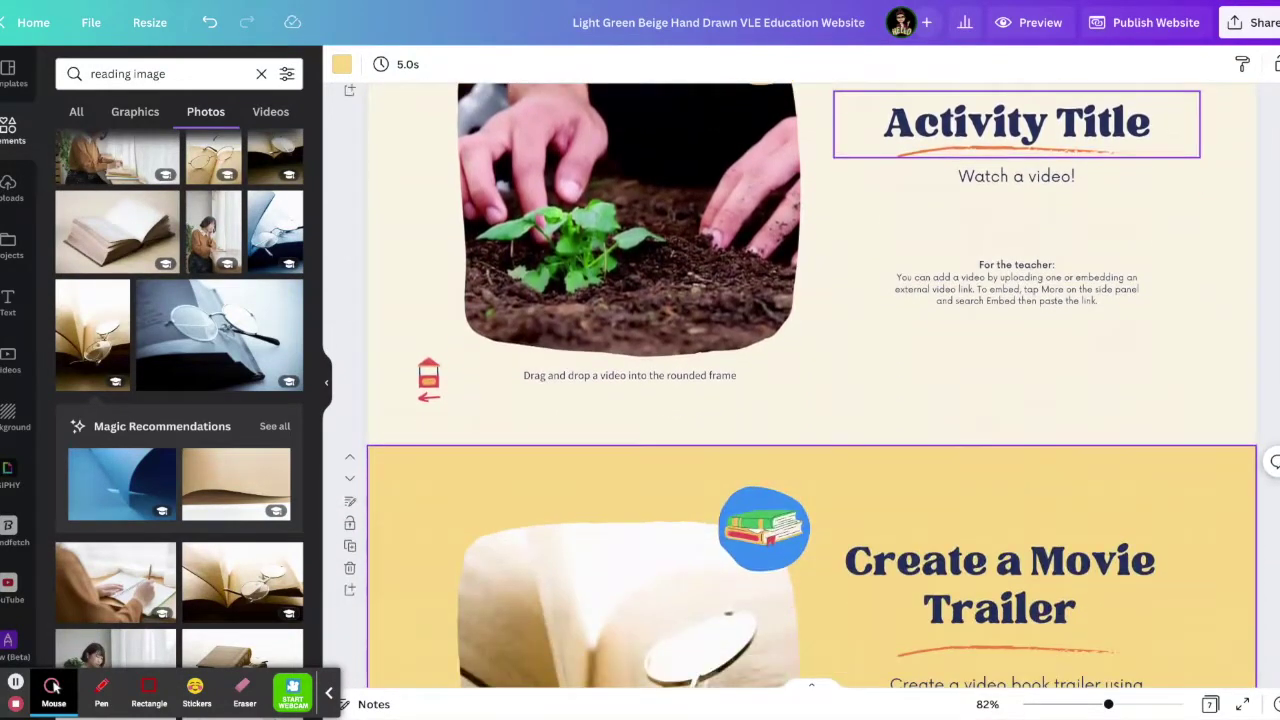
pyautogui.scroll(-12, 811, 385)
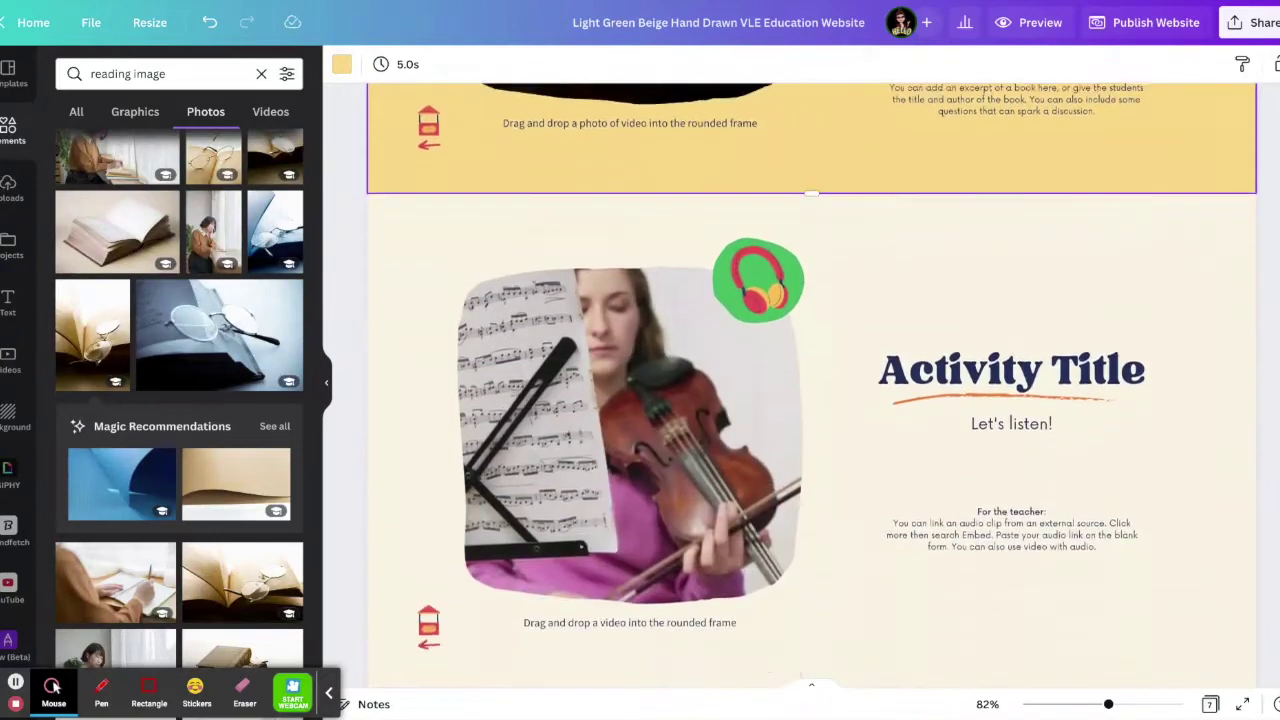
pyautogui.scroll(-16, 886, 230)
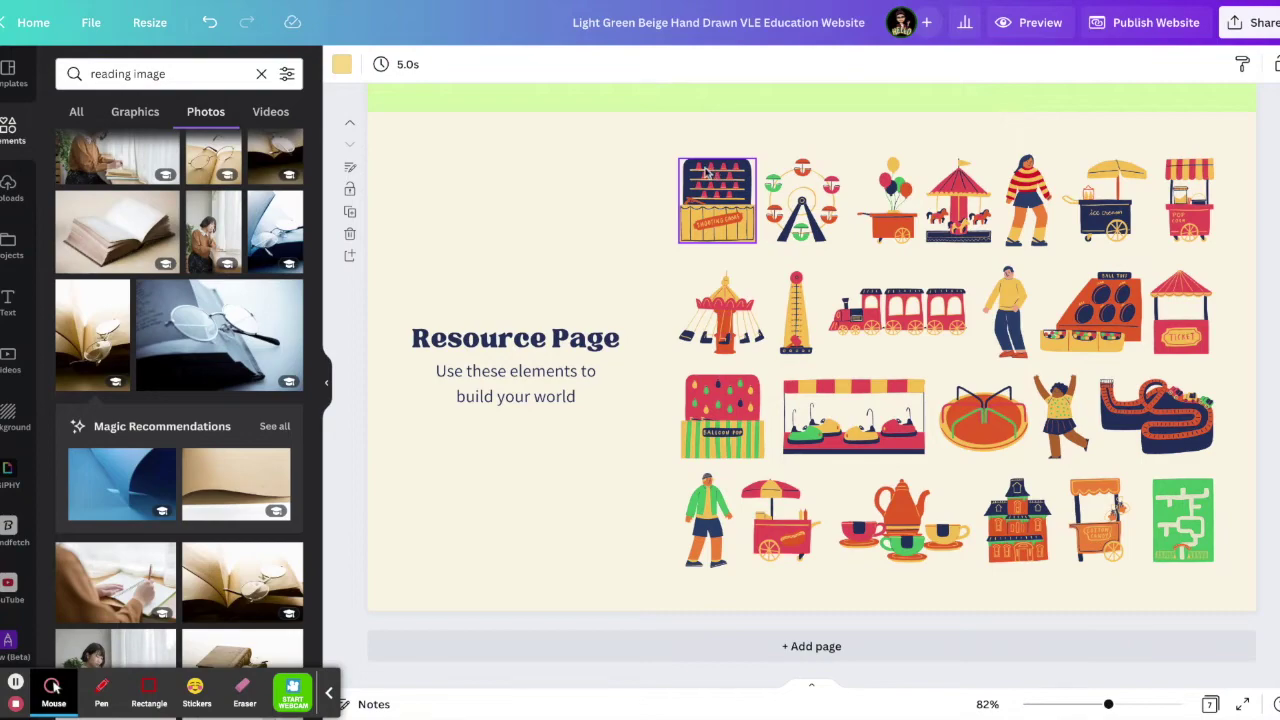
pyautogui.scroll(10, 705, 172)
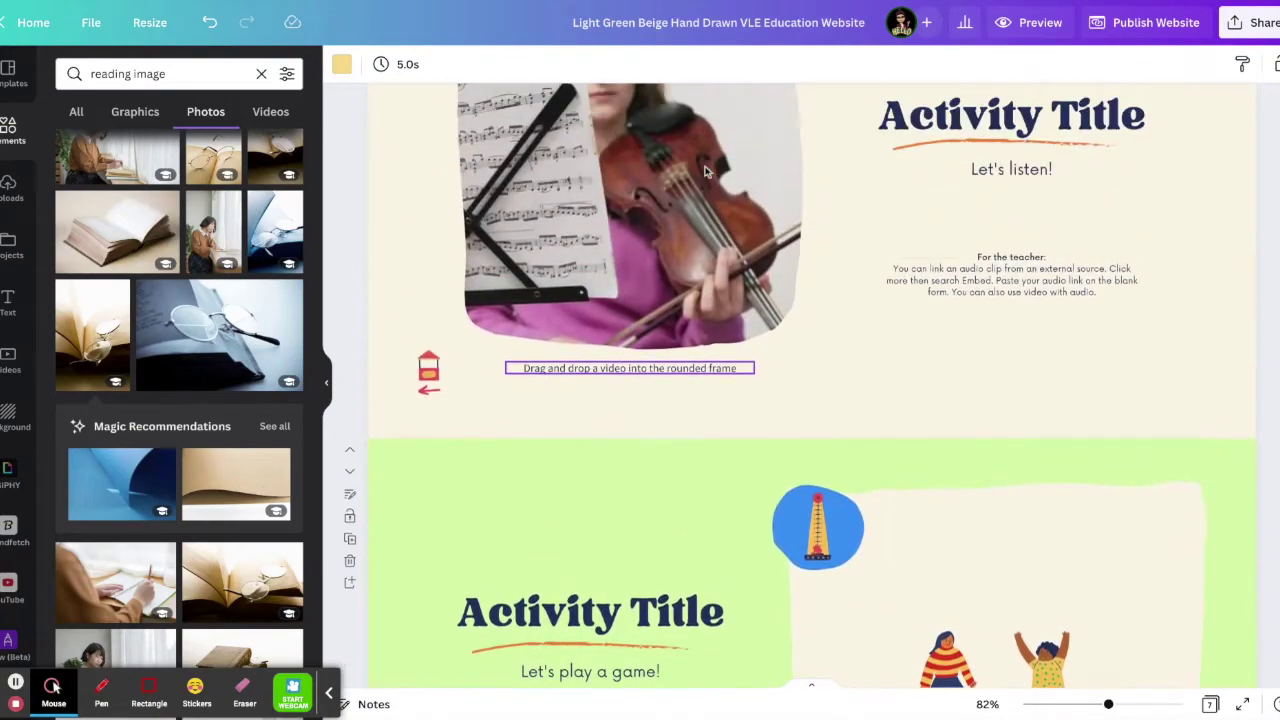
pyautogui.scroll(8, 705, 172)
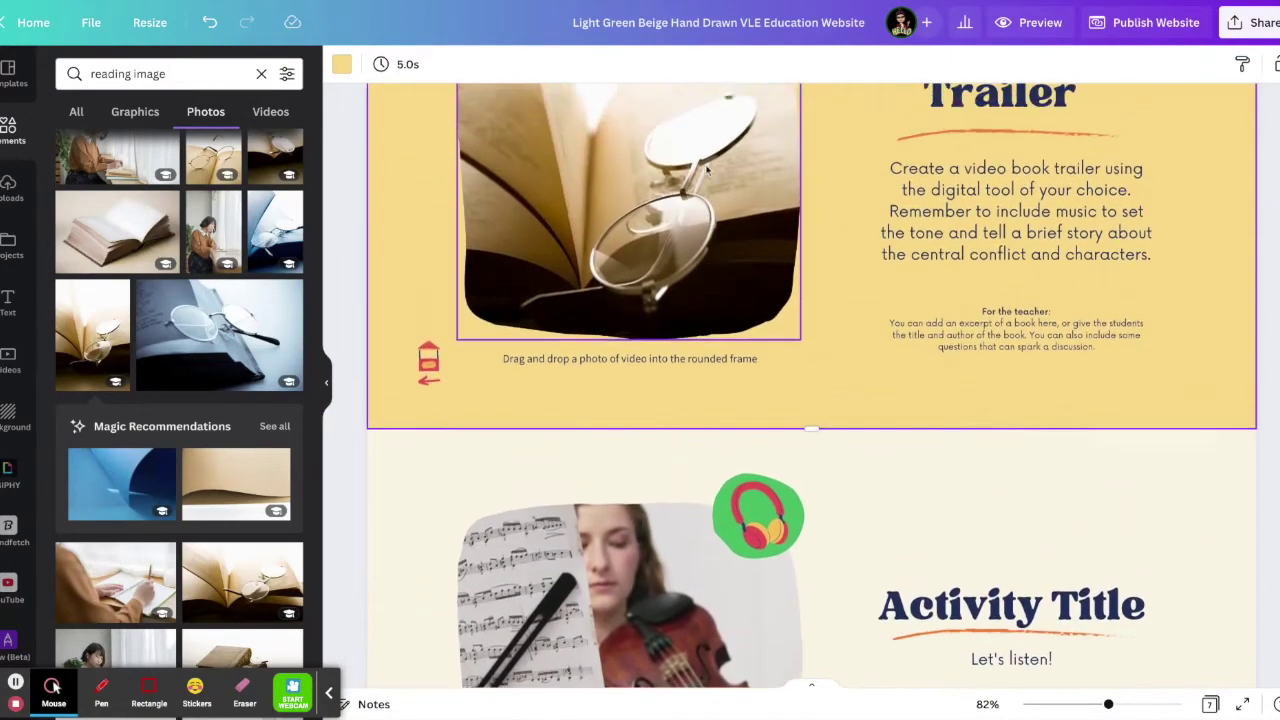
pyautogui.scroll(5, 707, 170)
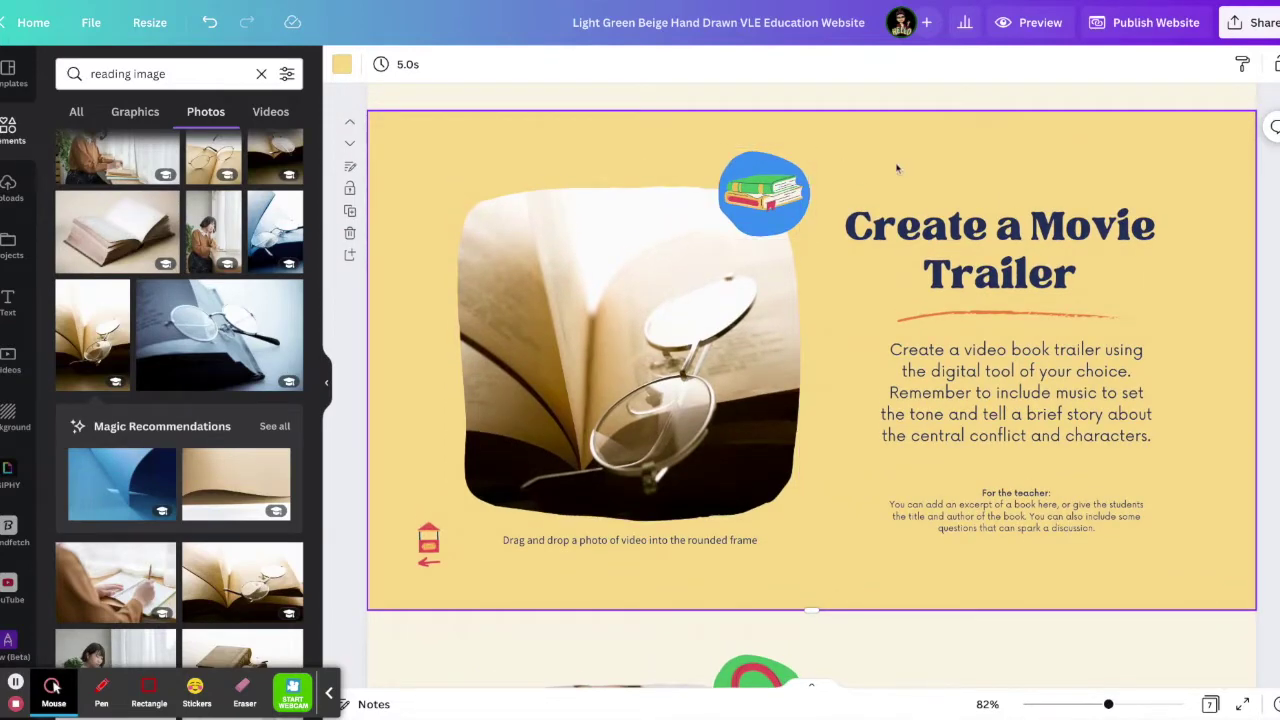
pyautogui.scroll(8, 928, 224)
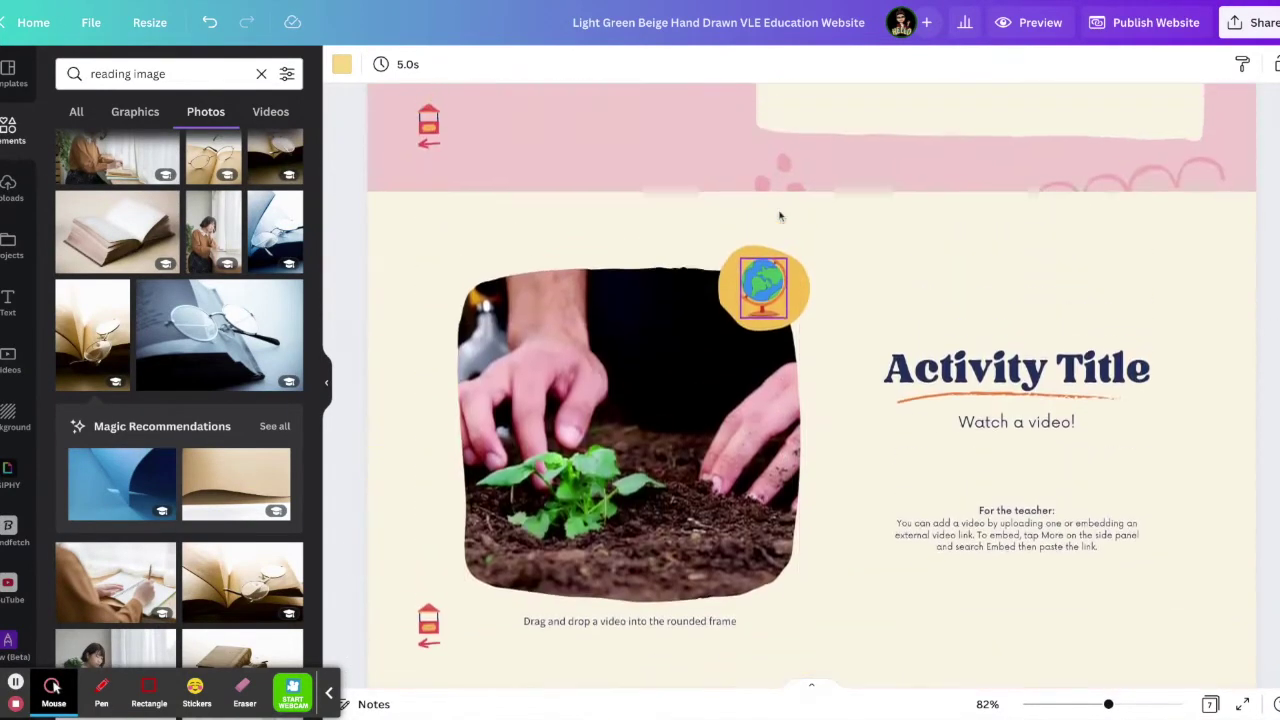
pyautogui.scroll(10, 1163, 280)
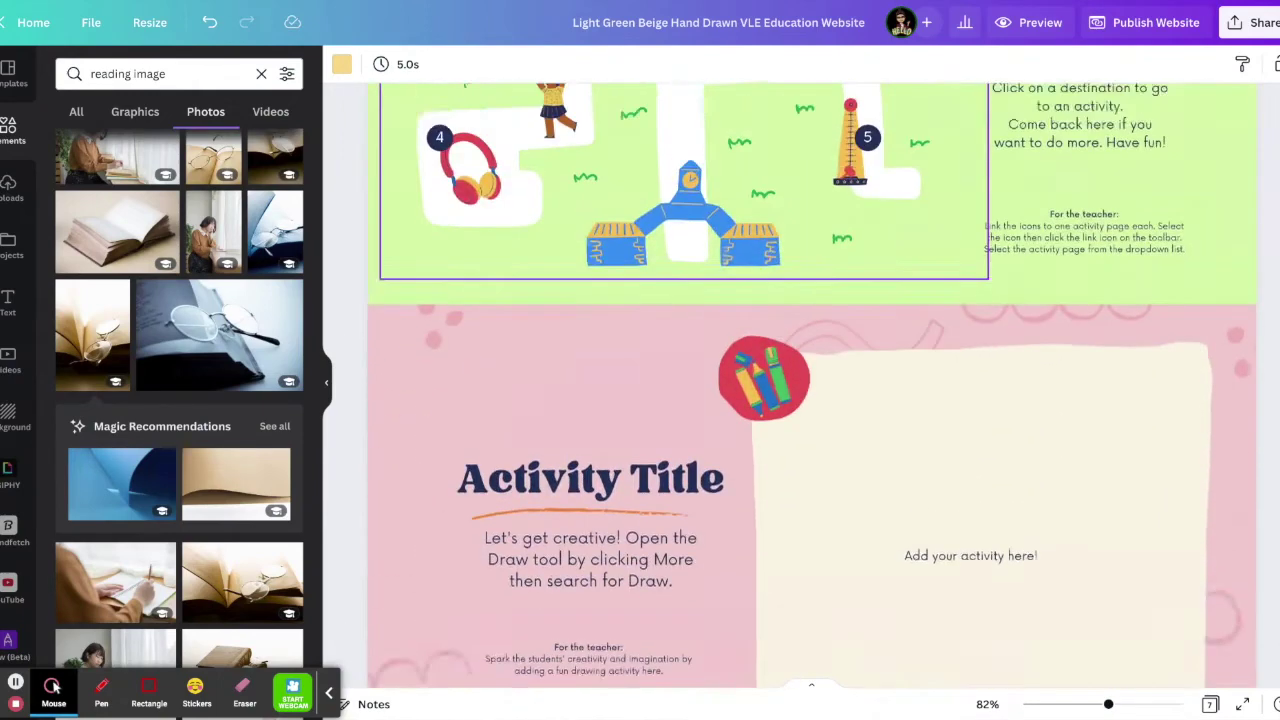
# - Retitle the map page 'Book Study', with Book and Study on separate lines
pyautogui.click(1073, 265)
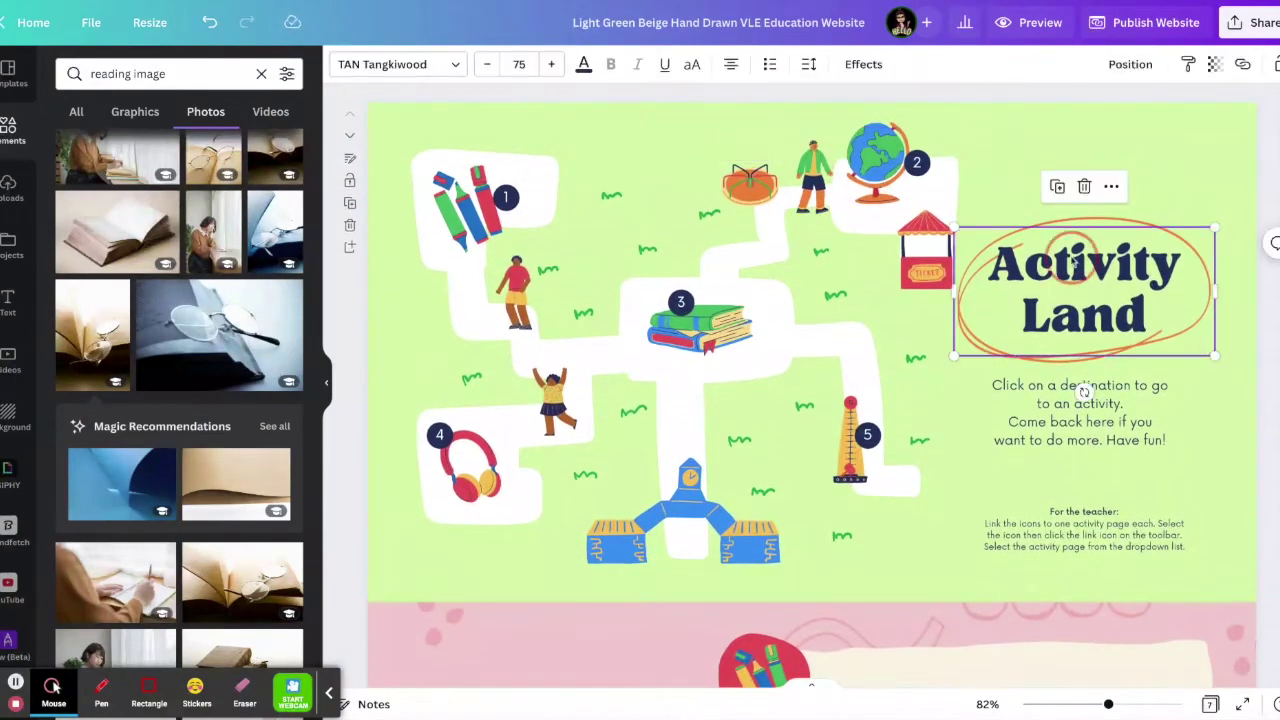
pyautogui.doubleClick(1073, 265)
pyautogui.keyDown('shift'); pyautogui.click(1144, 310); pyautogui.keyUp('shift')
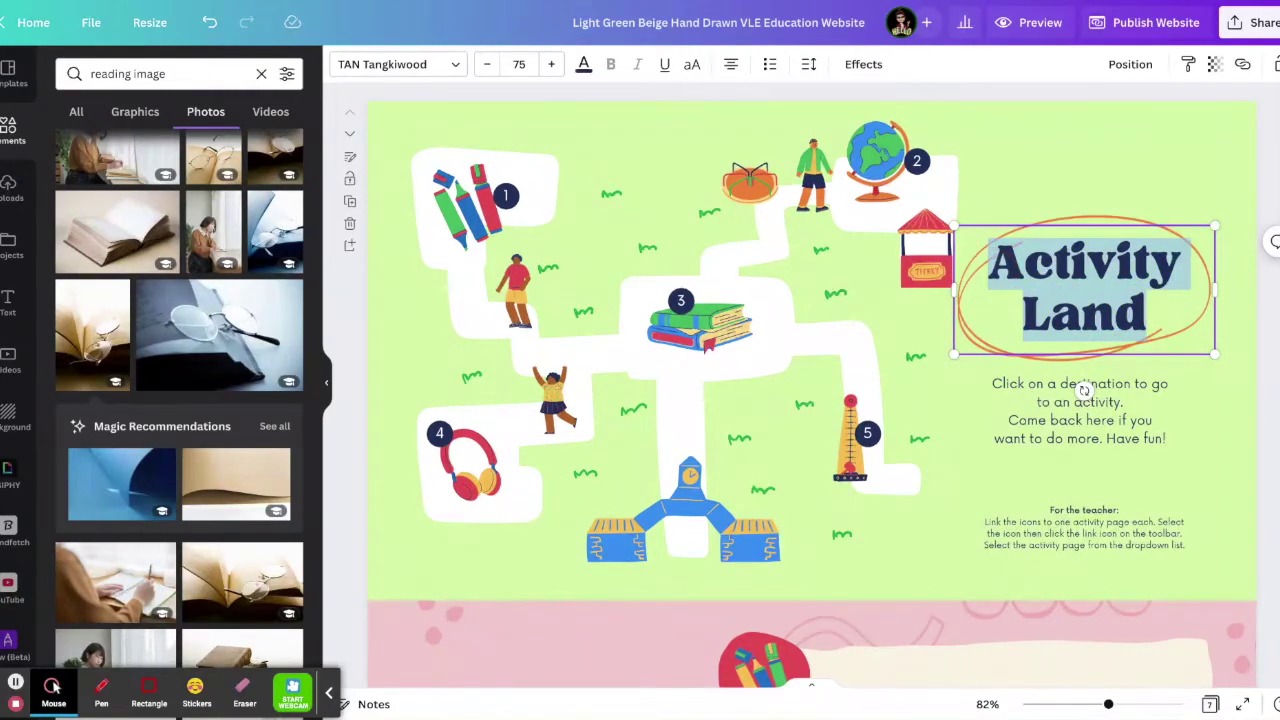
pyautogui.write('Book')
pyautogui.press('Return')
pyautogui.write('Study')
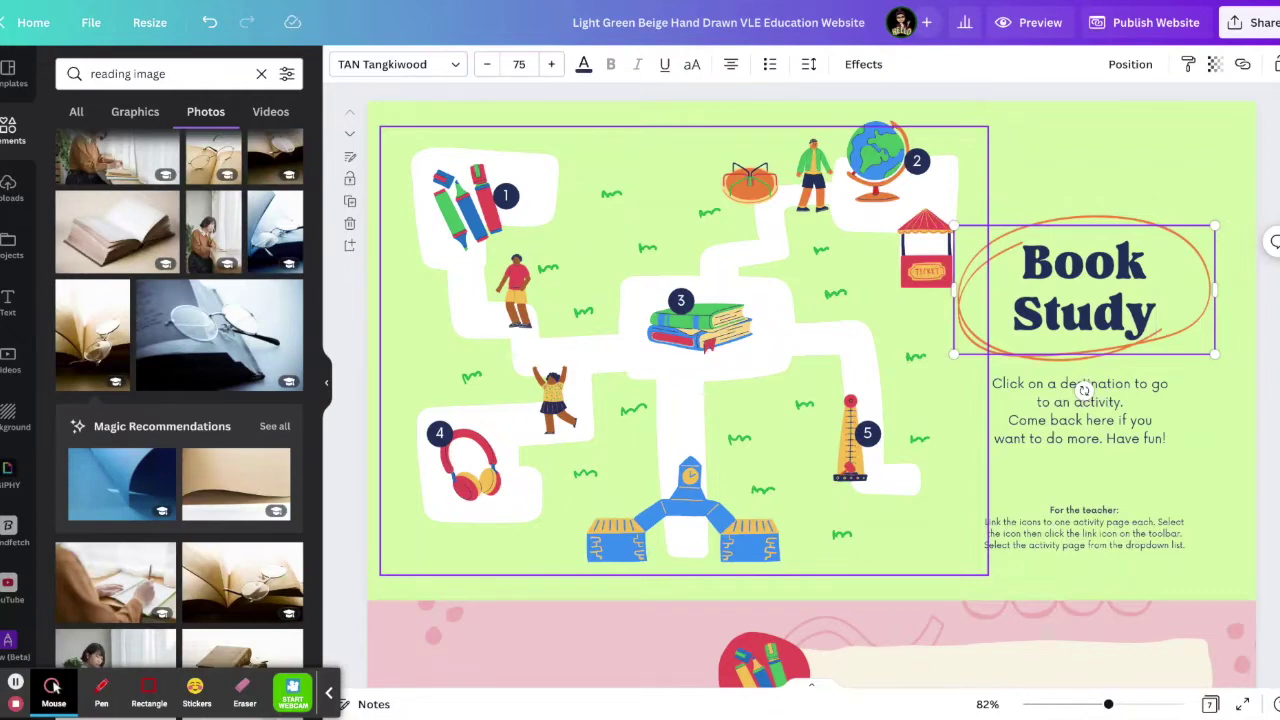
pyautogui.click(700, 325)
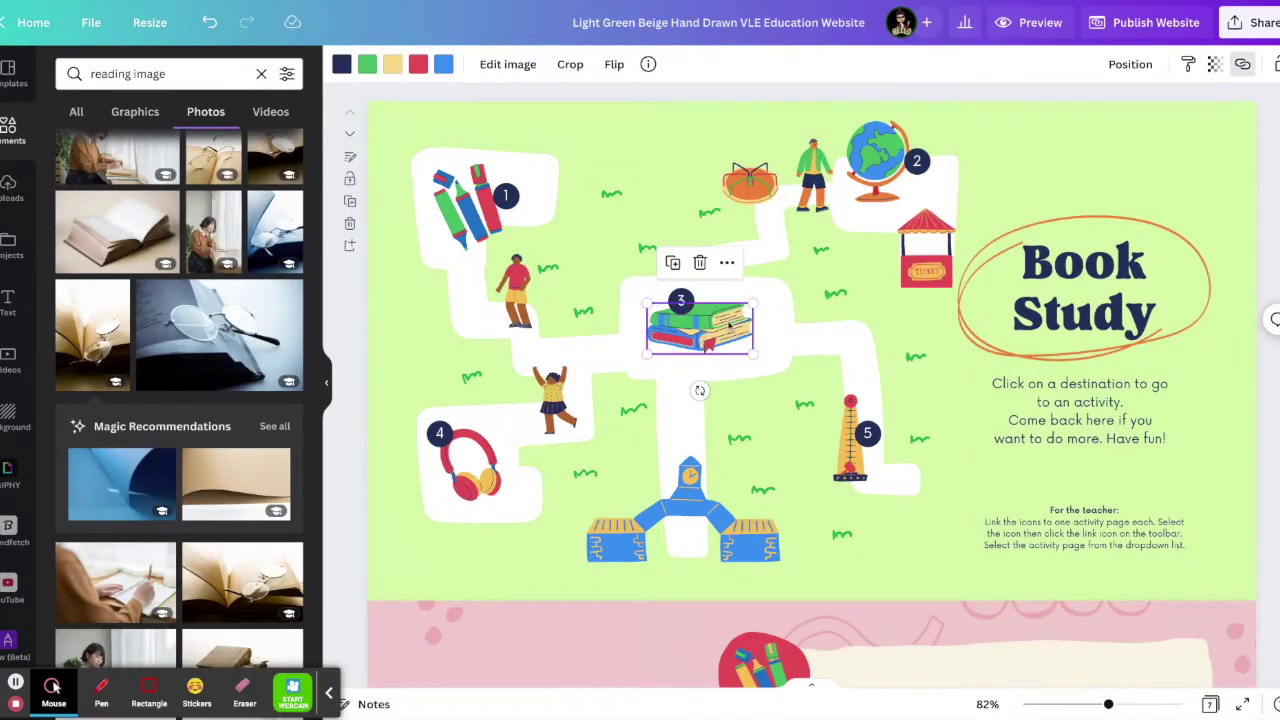
# - Relink stacked-books icon 3 from '3 - Activity 2' to the '4 - Activity 3' page
pyautogui.click(1243, 65)
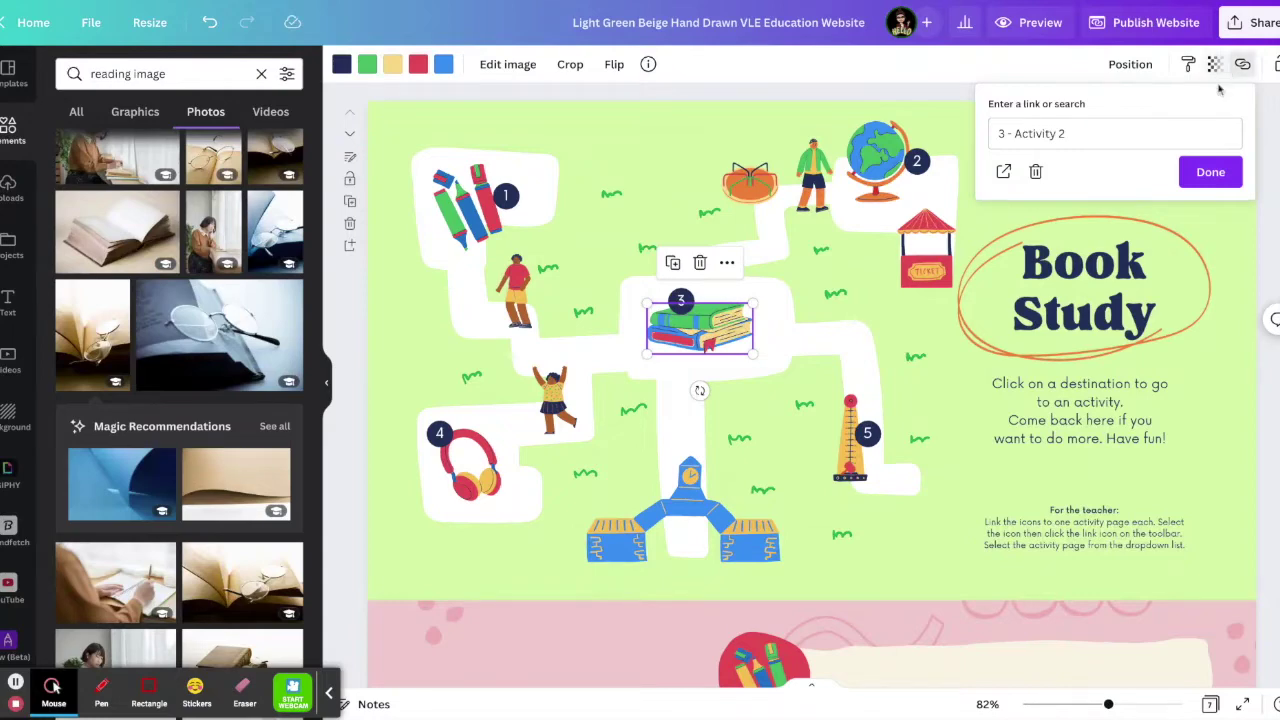
pyautogui.click(1160, 133)
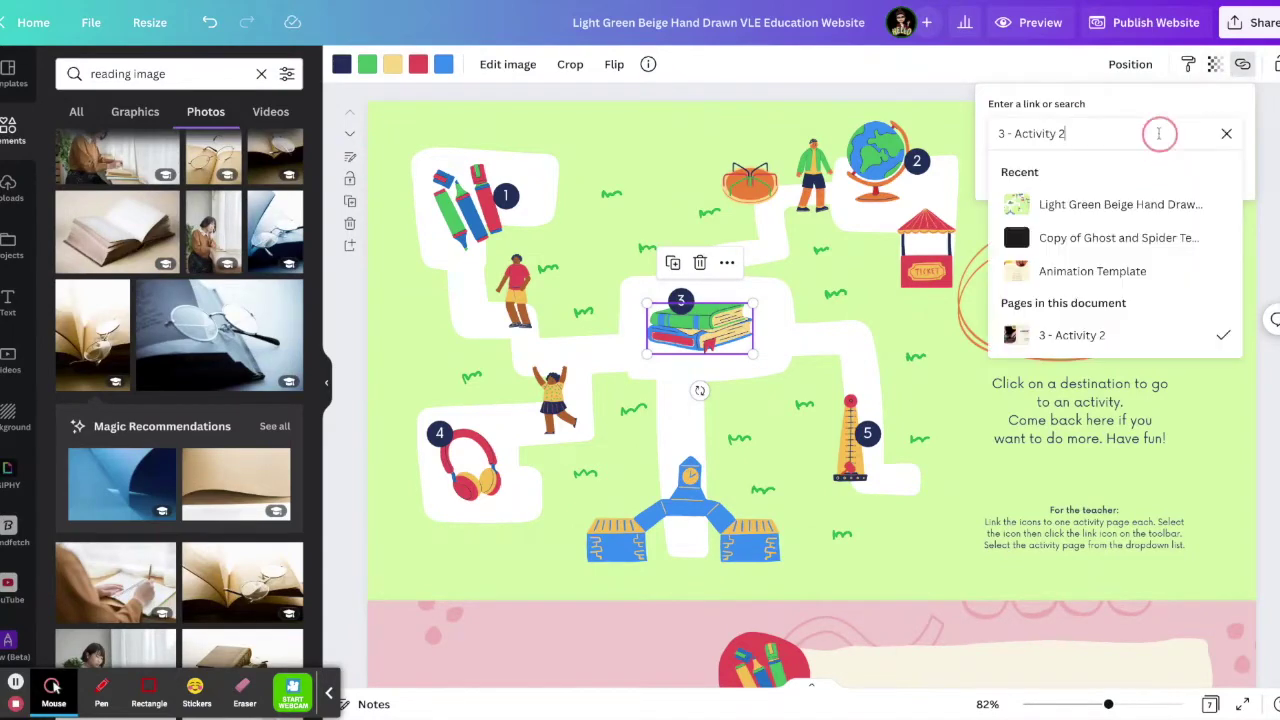
pyautogui.click(1227, 135)
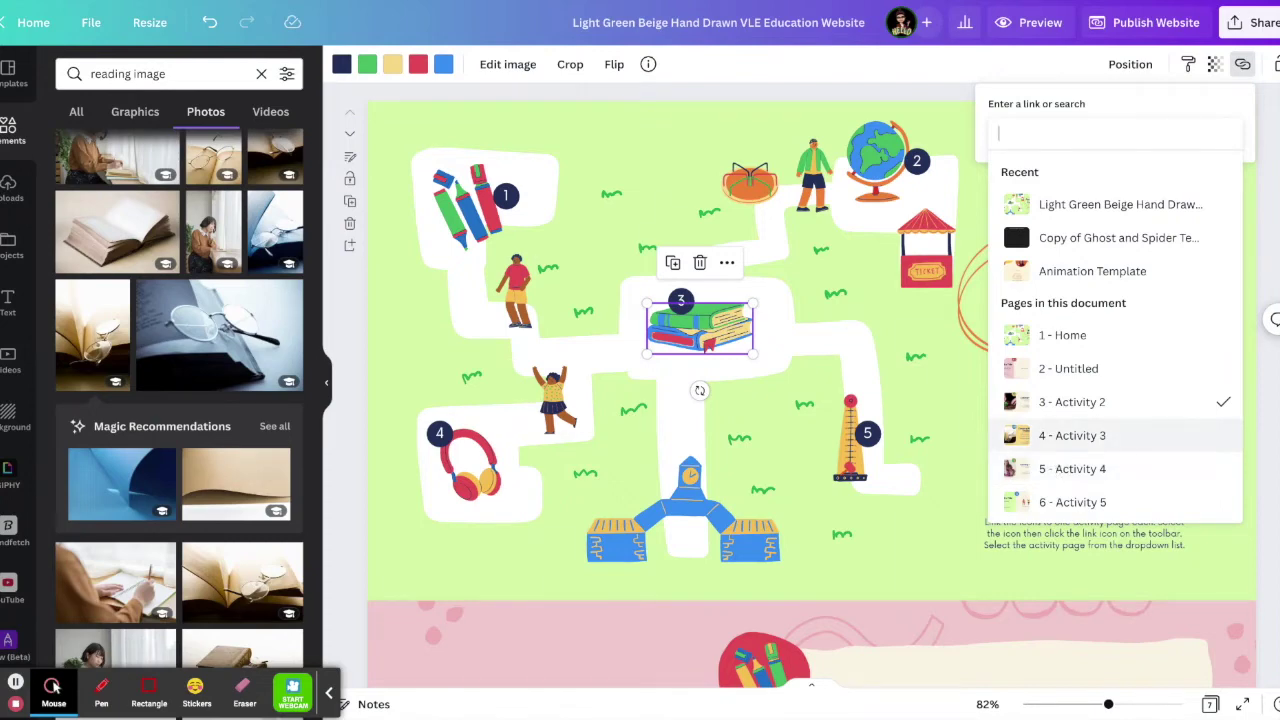
pyautogui.click(1057, 440)
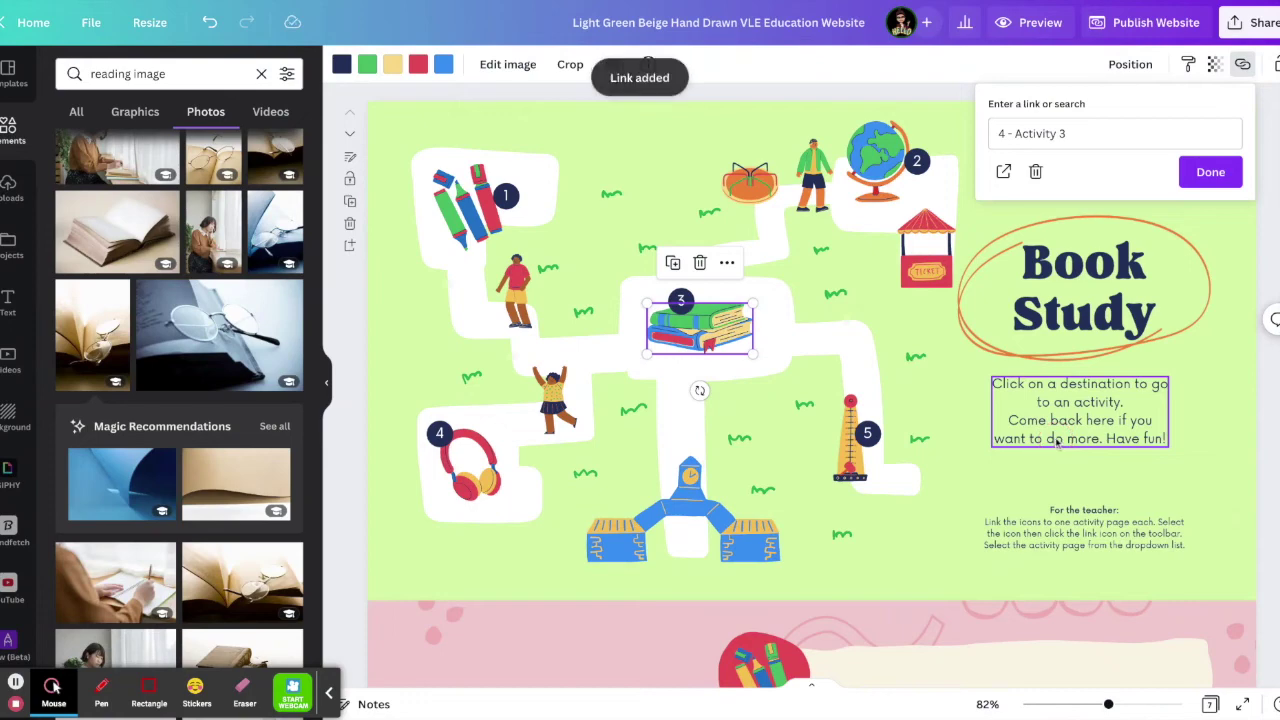
pyautogui.click(1212, 174)
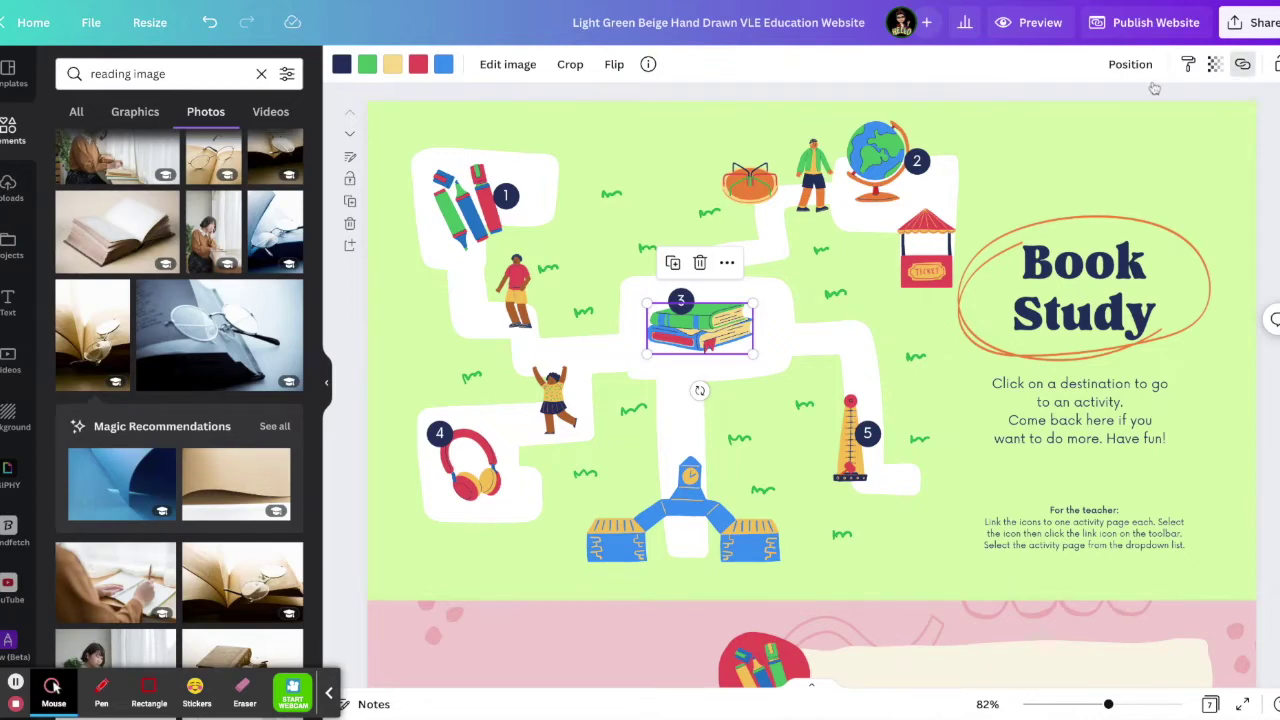
pyautogui.moveTo(1070, 533); pyautogui.dragTo(1040, 527)
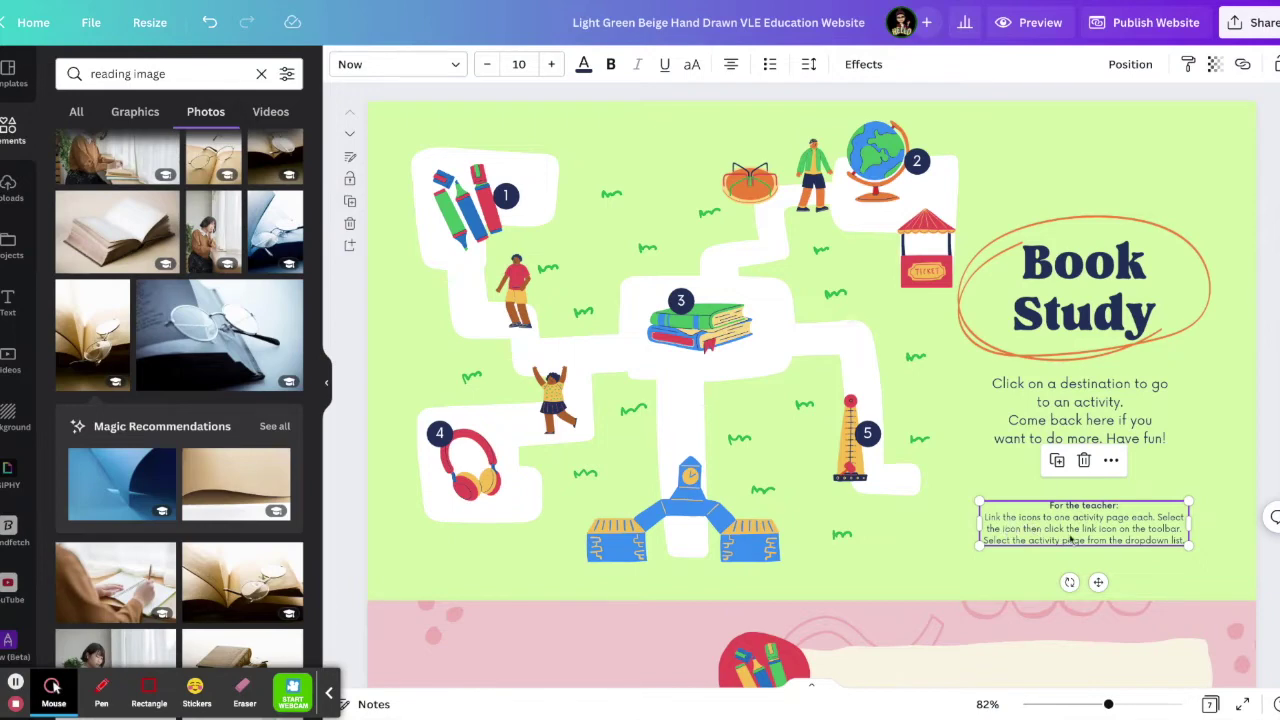
# - Scroll to the yellow Create a Movie Trailer page and select its title and body text
pyautogui.scroll(-5, 1070, 540)
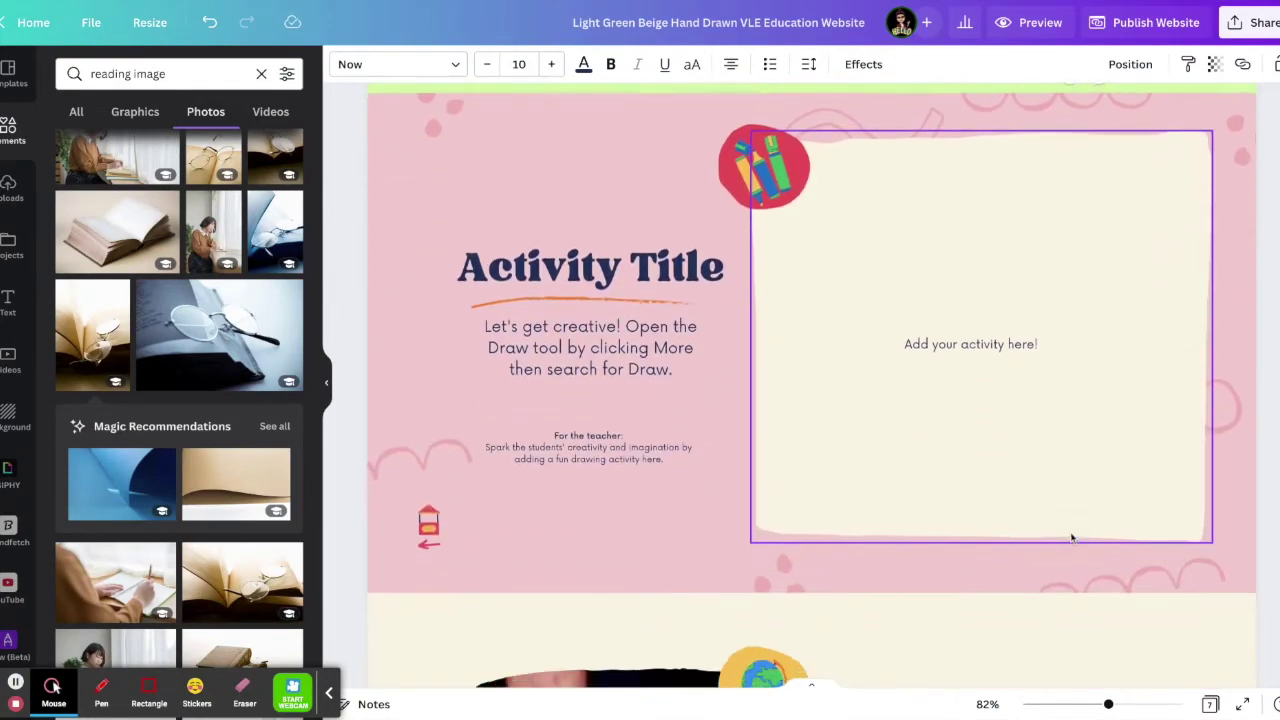
pyautogui.scroll(-10, 1070, 537)
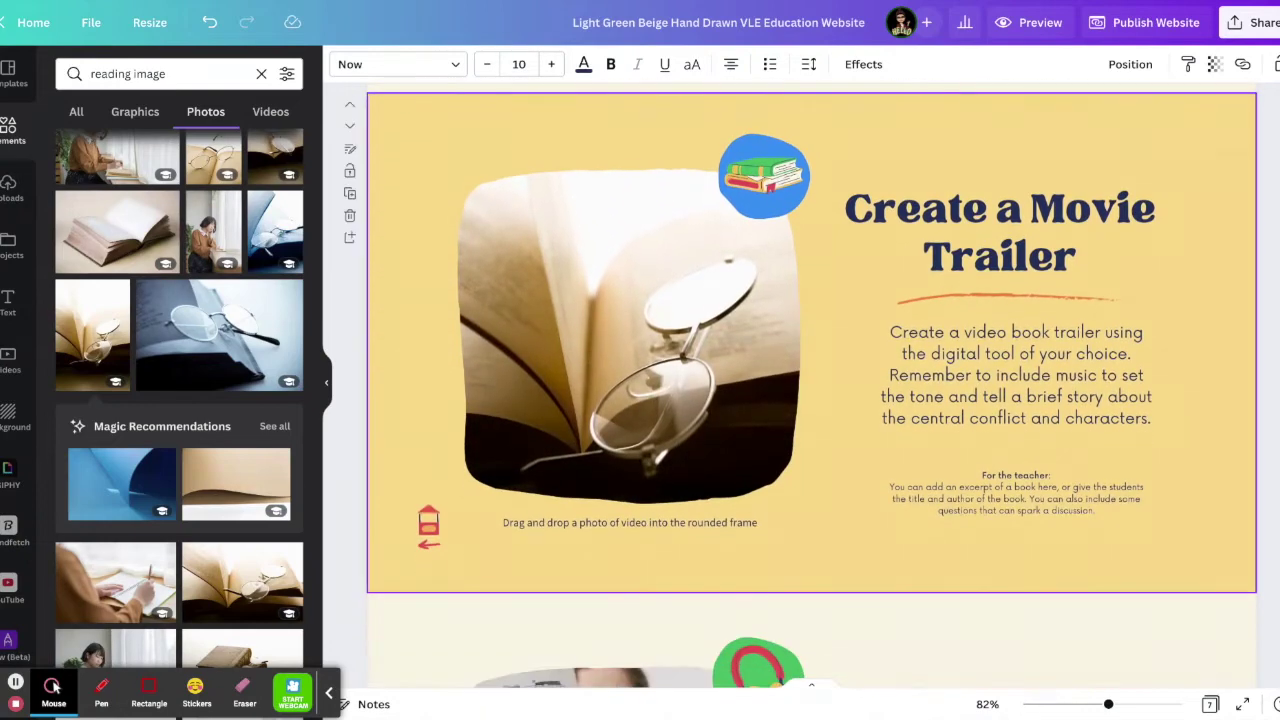
pyautogui.scroll(1, 1075, 525)
pyautogui.click(890, 256)
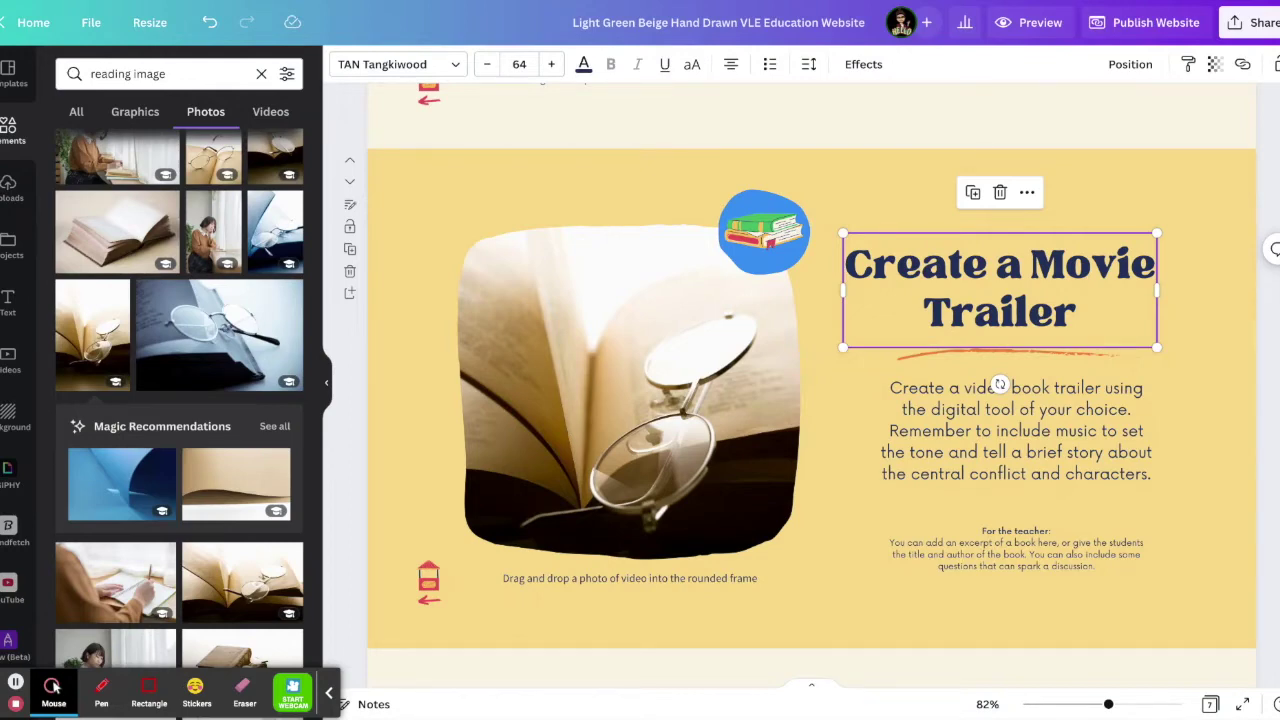
pyautogui.click(1015, 414)
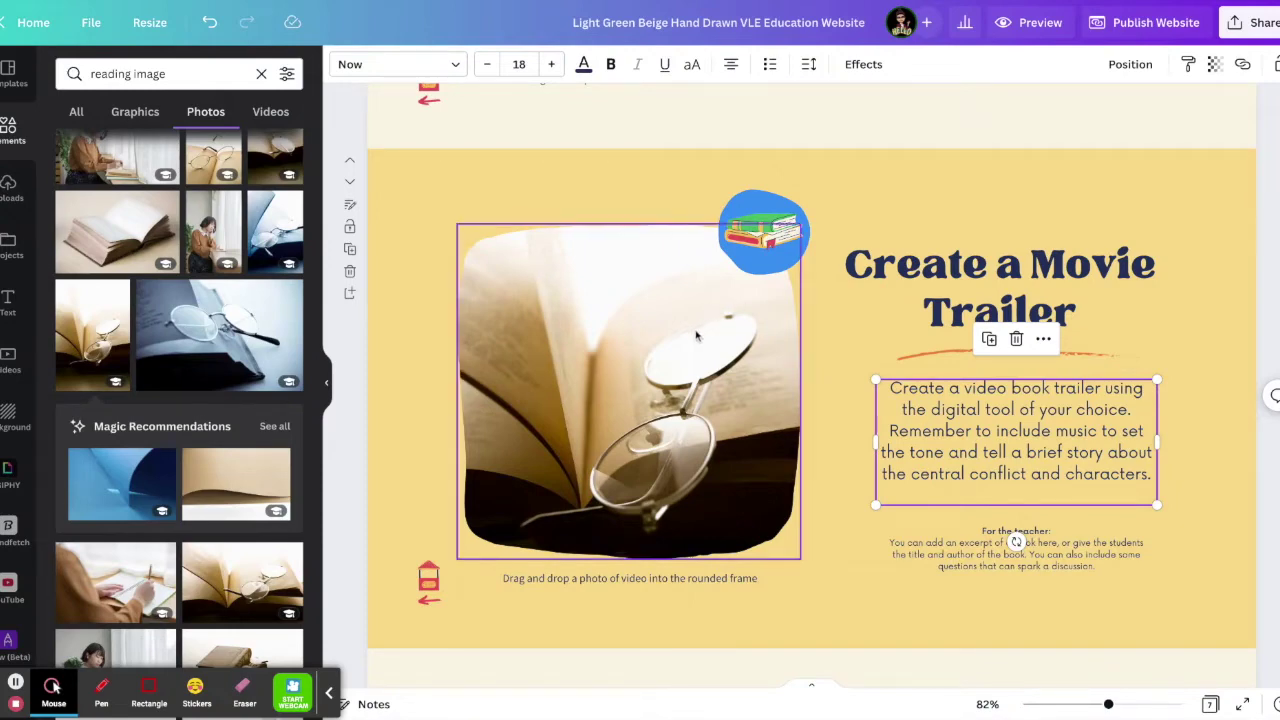
# - Replace the photo search with 'Movie reel' and drop the popcorn photo into the rounded frame
pyautogui.click(157, 72)
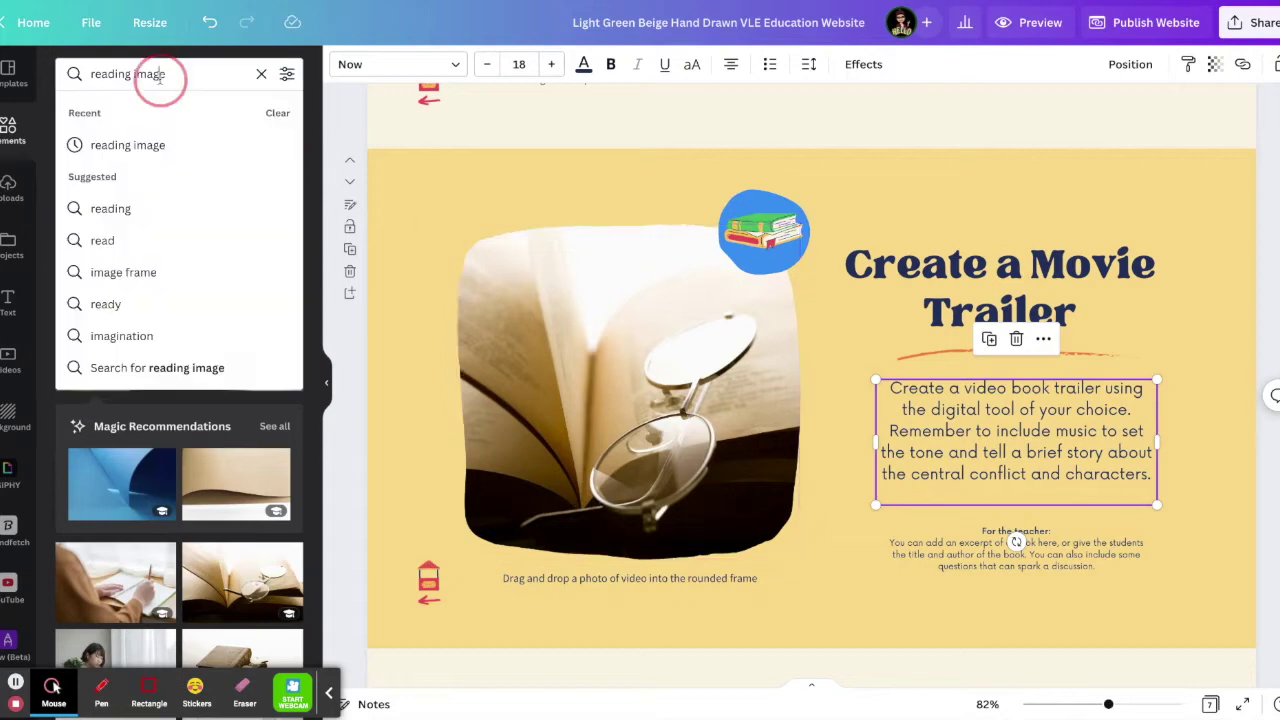
pyautogui.tripleClick(158, 76)
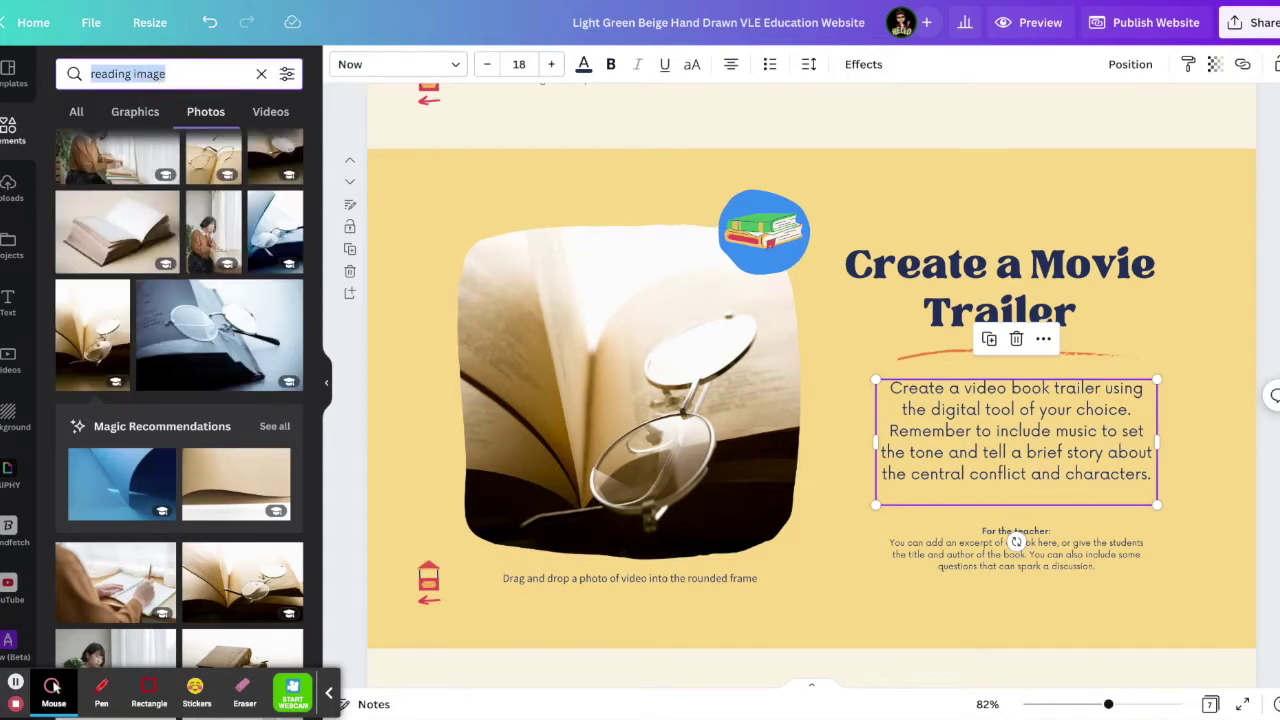
pyautogui.write('Moiv')
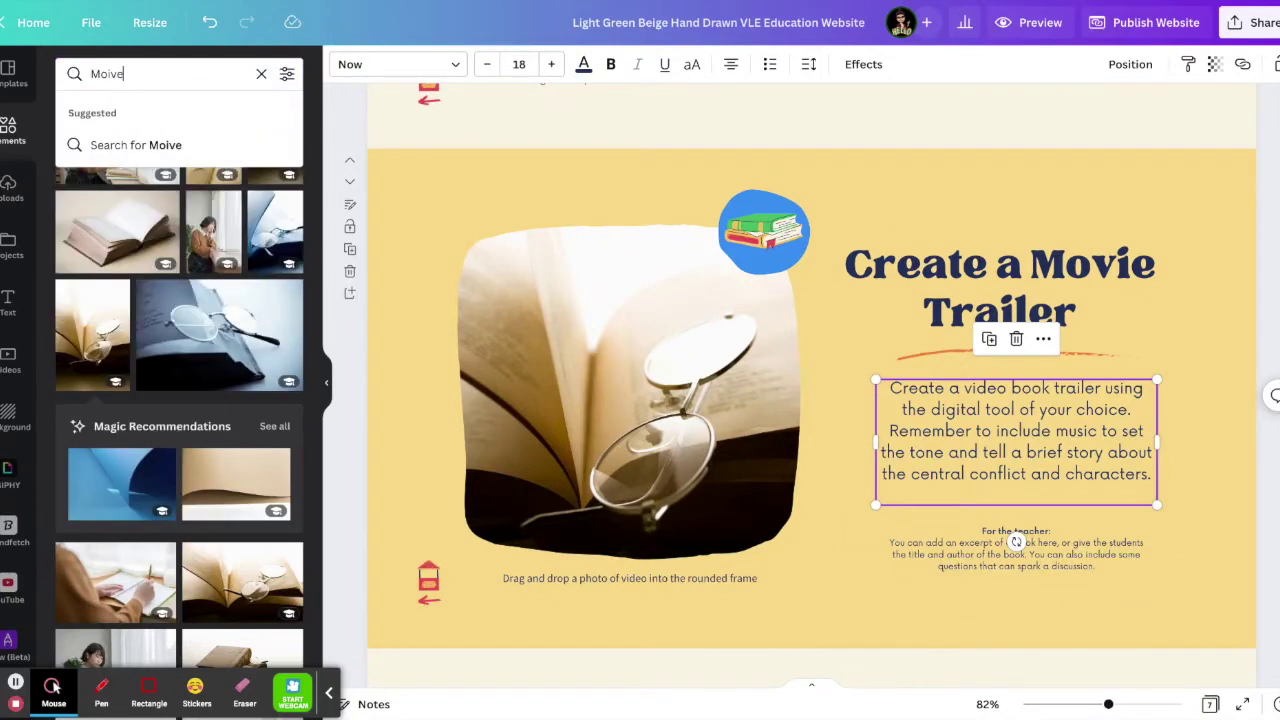
pyautogui.press('BackSpace')
pyautogui.press('BackSpace')
pyautogui.write('vie reel')
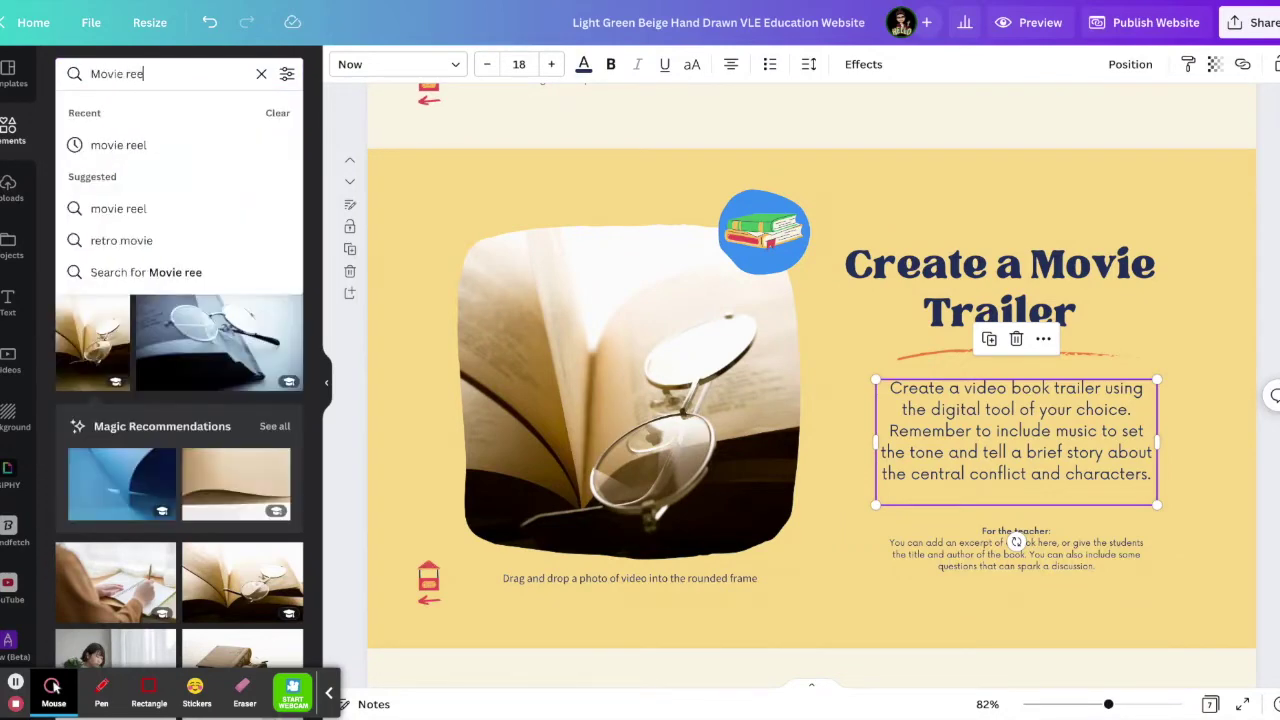
pyautogui.press('Return')
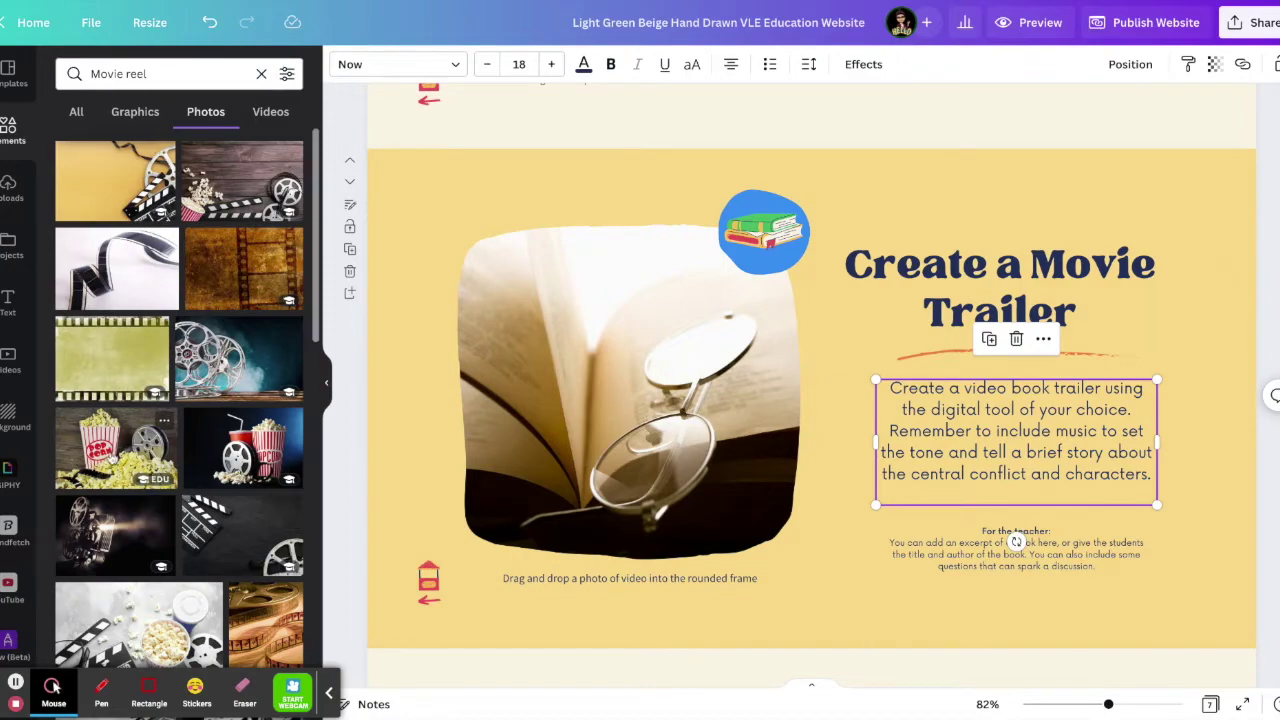
pyautogui.moveTo(110, 452); pyautogui.dragTo(745, 501)
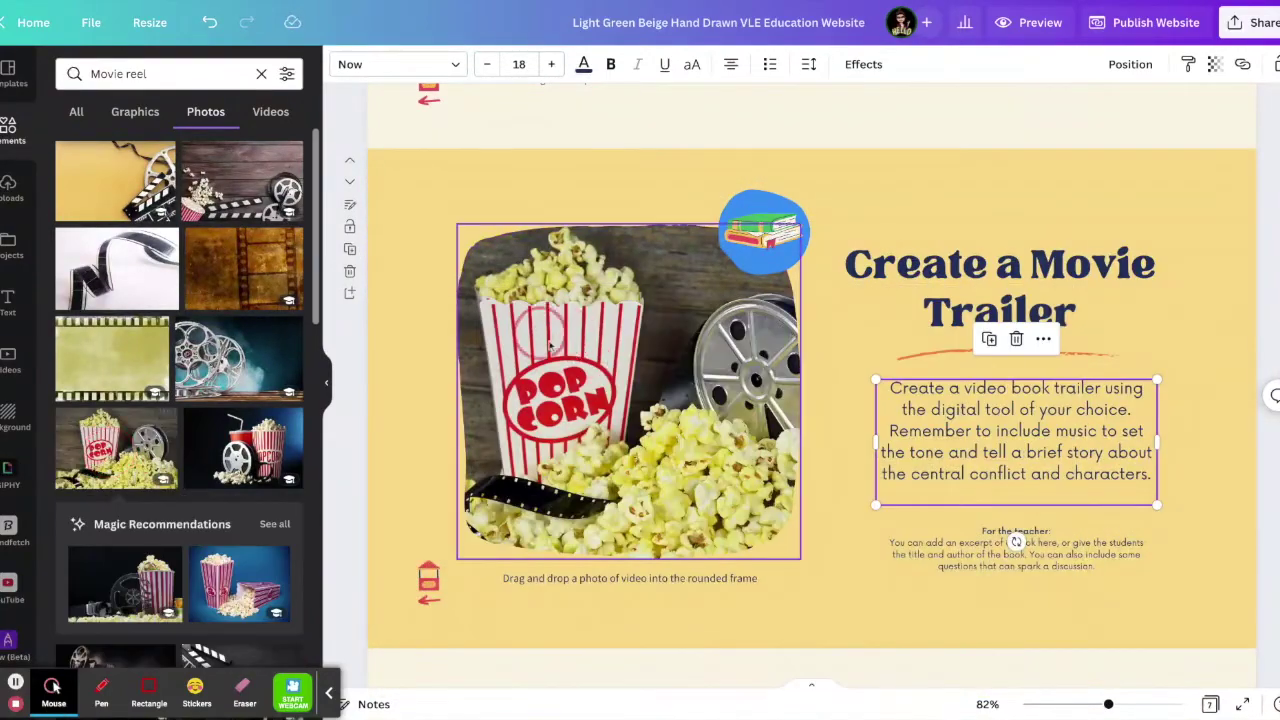
# - Reposition the popcorn photo inside its rounded frame
pyautogui.doubleClick(577, 362)
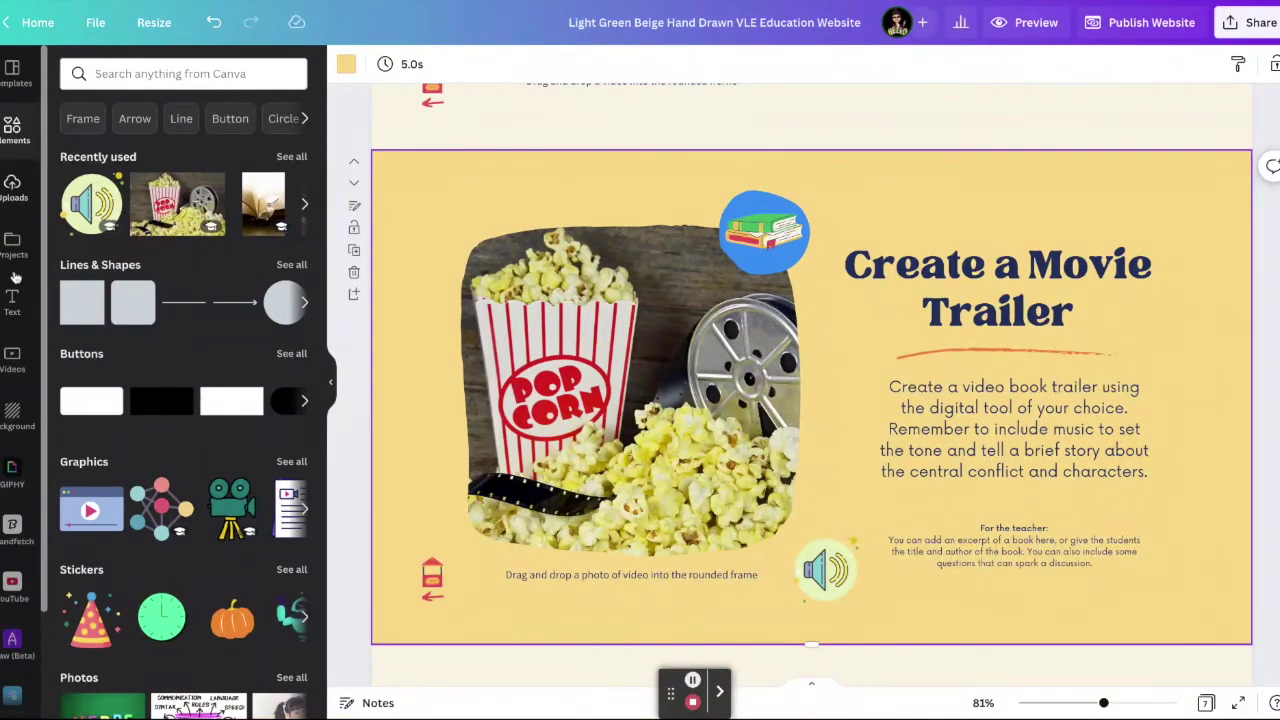
# - Find the Embeds app under More by searching apps for 'embeds', and open it
pyautogui.scroll(-2, 8, 495)
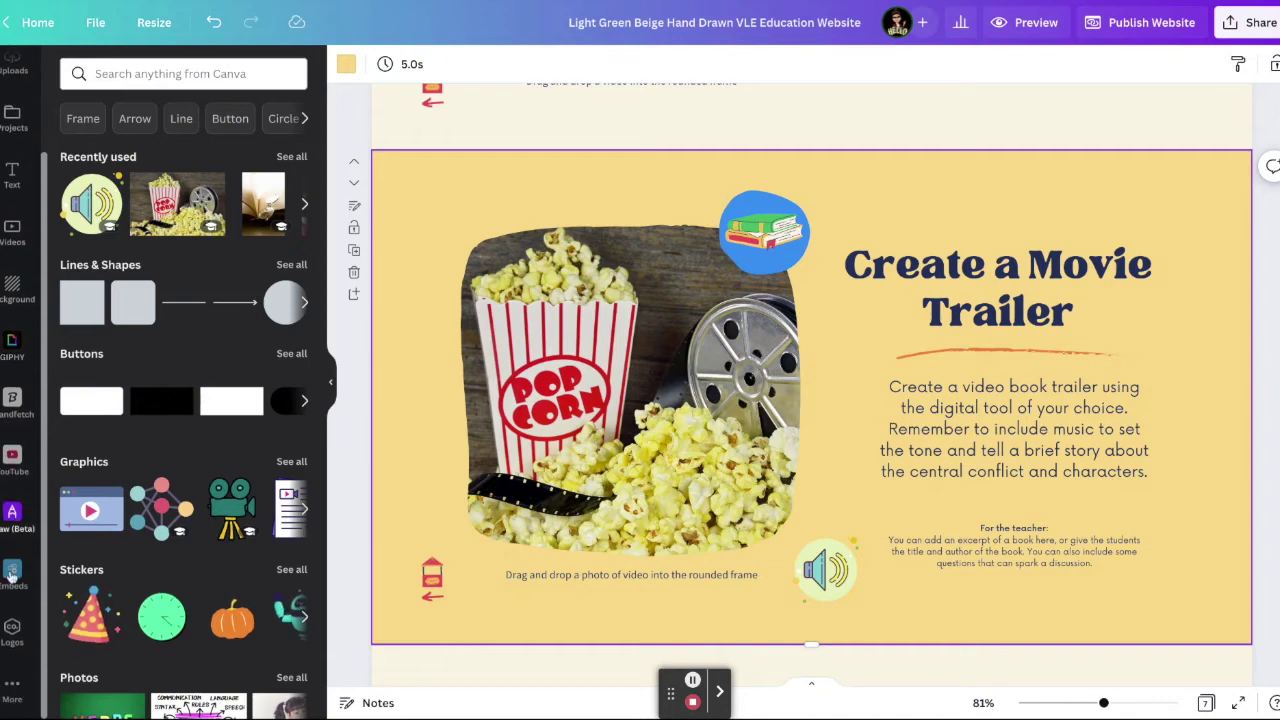
pyautogui.click(13, 686)
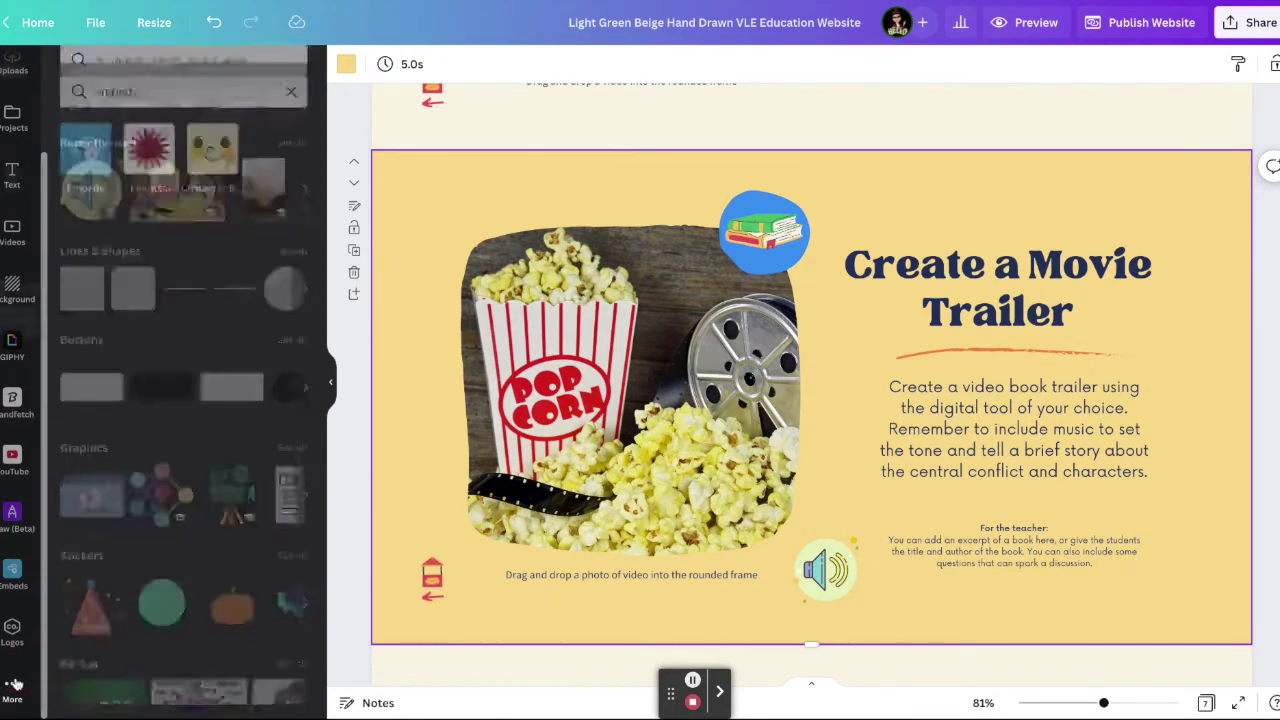
pyautogui.click(144, 78)
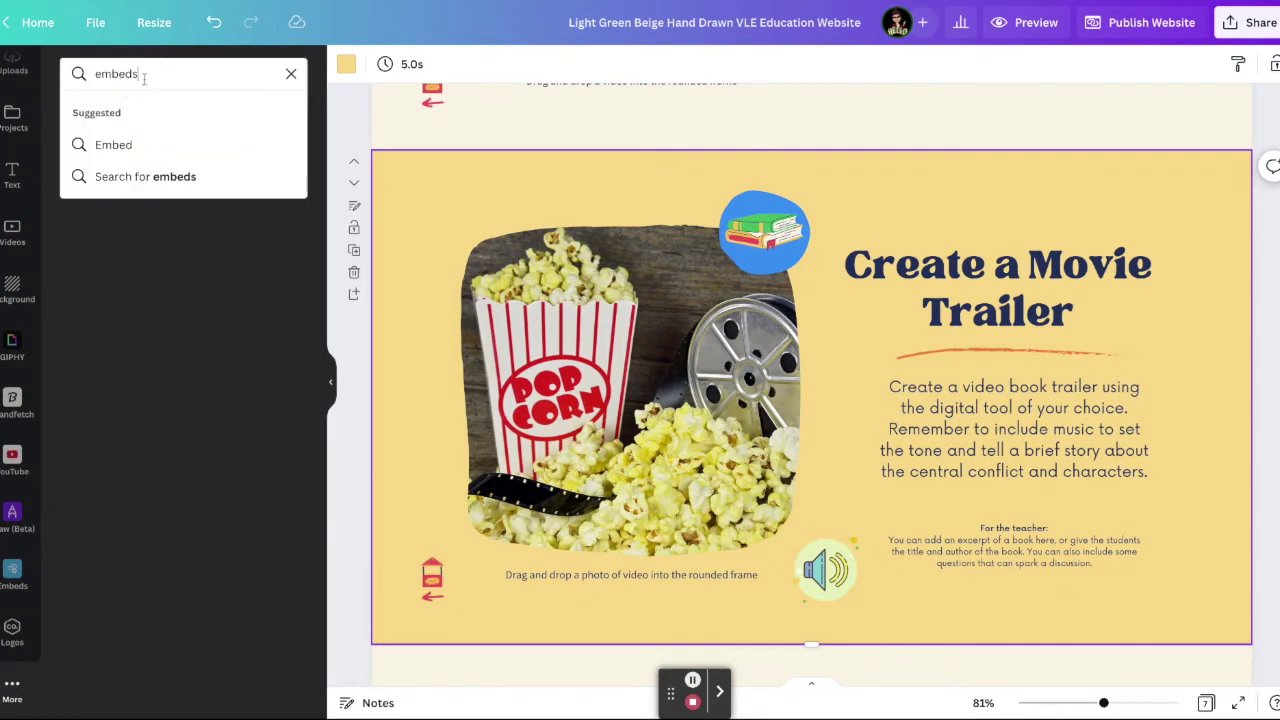
pyautogui.click(291, 74)
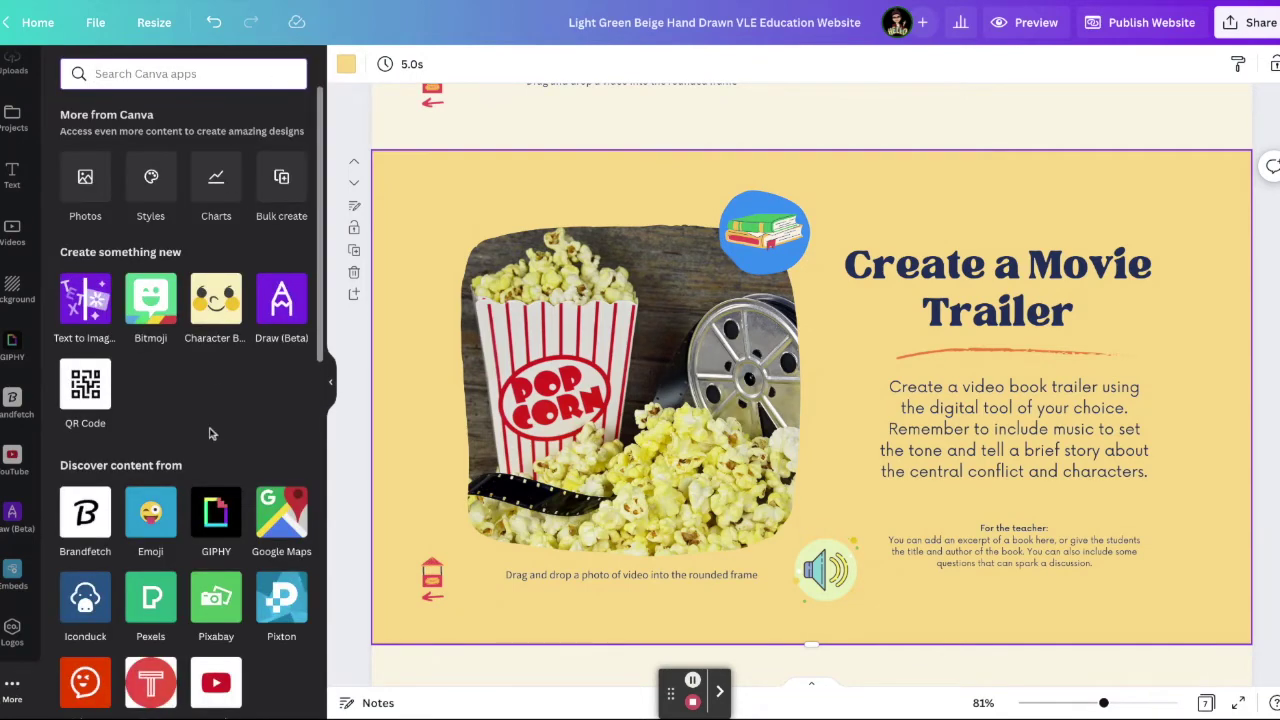
pyautogui.scroll(-5, 210, 432)
pyautogui.scroll(5, 210, 432)
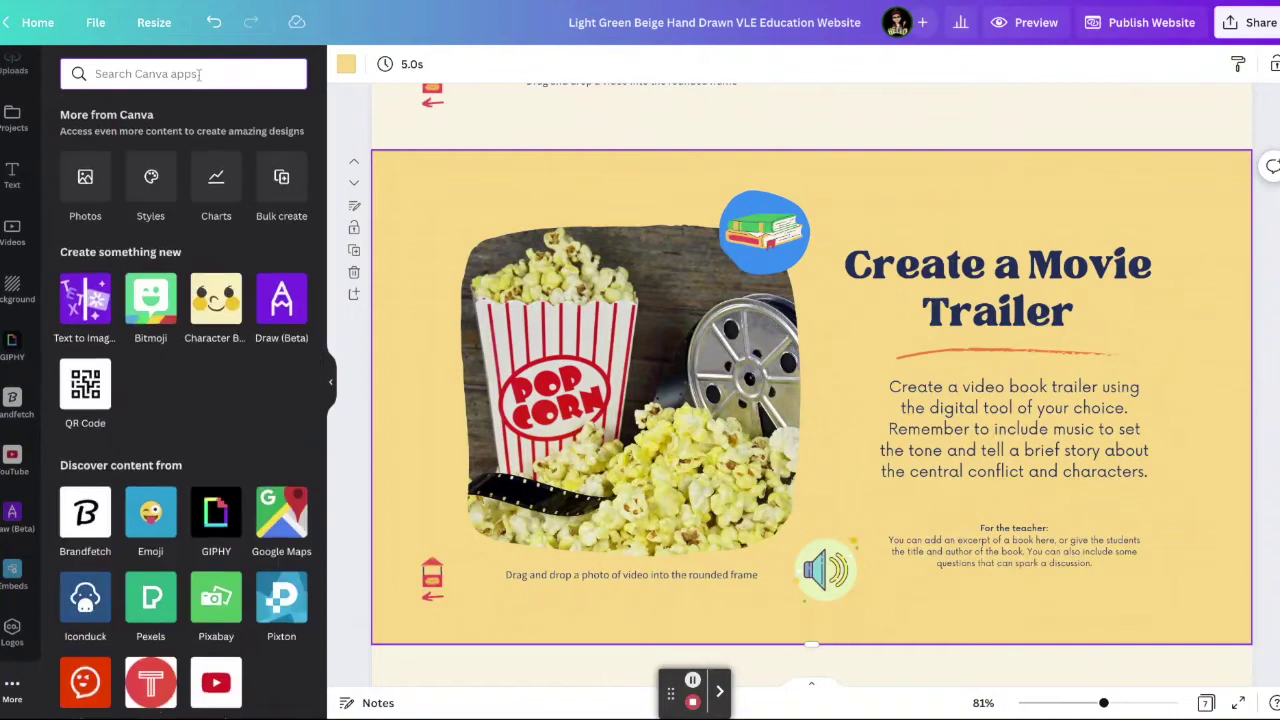
pyautogui.click(167, 73)
pyautogui.write('embeds')
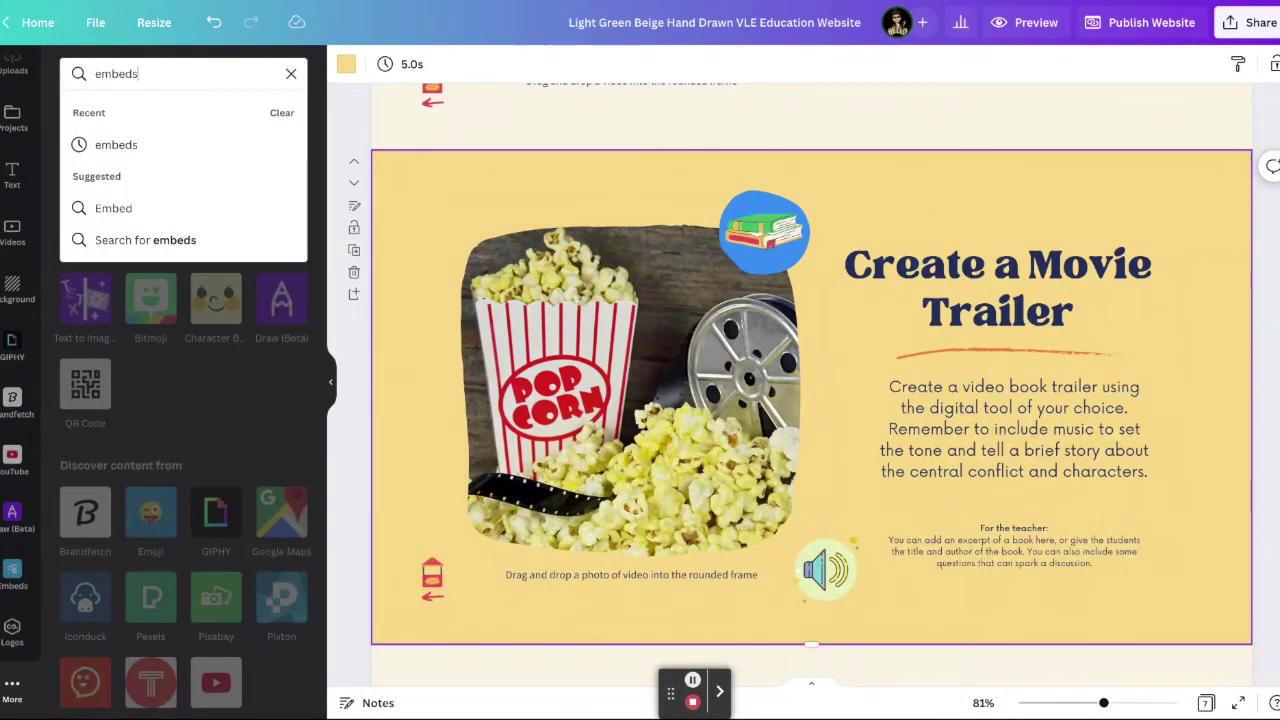
pyautogui.click(115, 144)
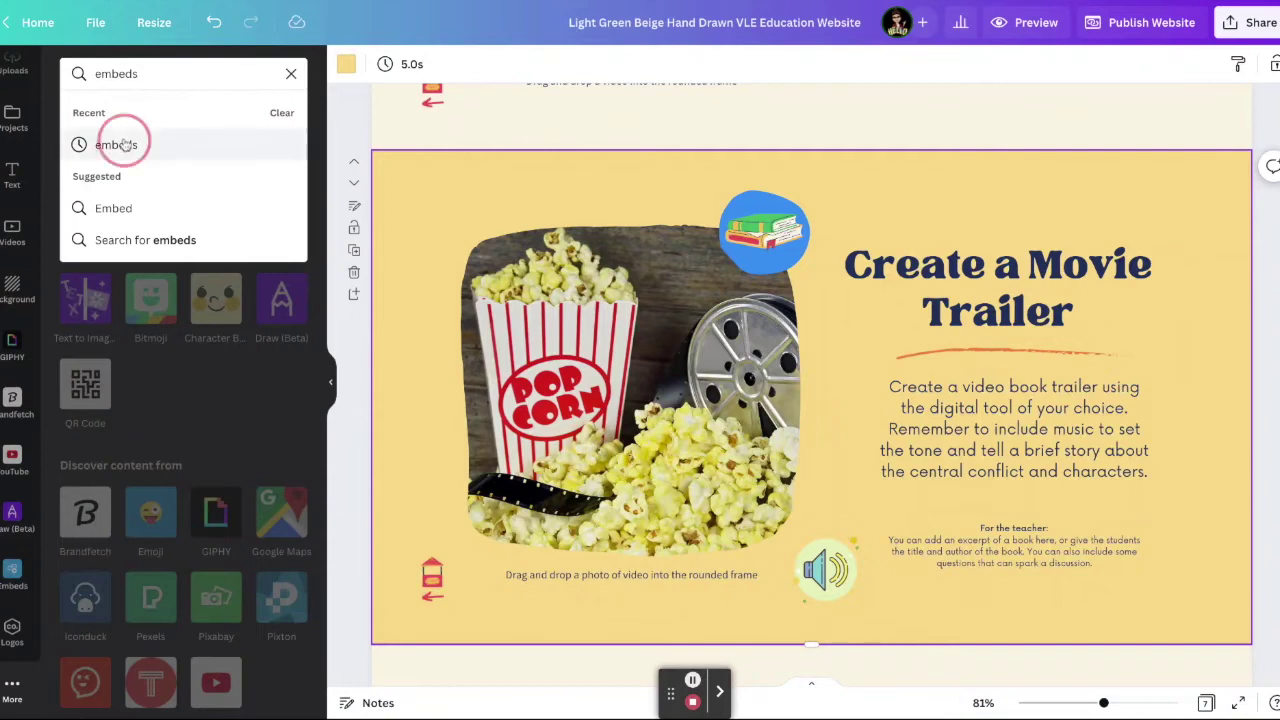
pyautogui.click(12, 575)
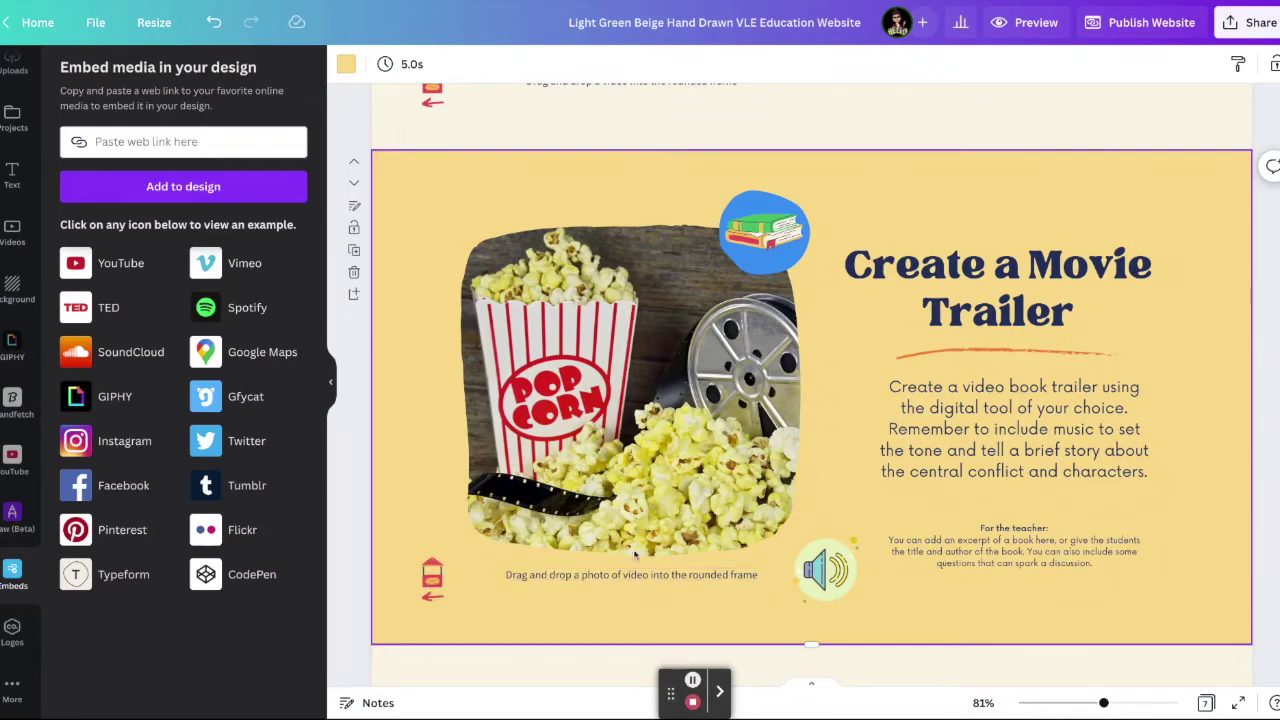
# - Move the speaker graphic aside and shrink the embedded audio player to a small square beneath it
pyautogui.click(820, 568)
pyautogui.moveTo(820, 568); pyautogui.dragTo(903, 592)
pyautogui.click(838, 562)
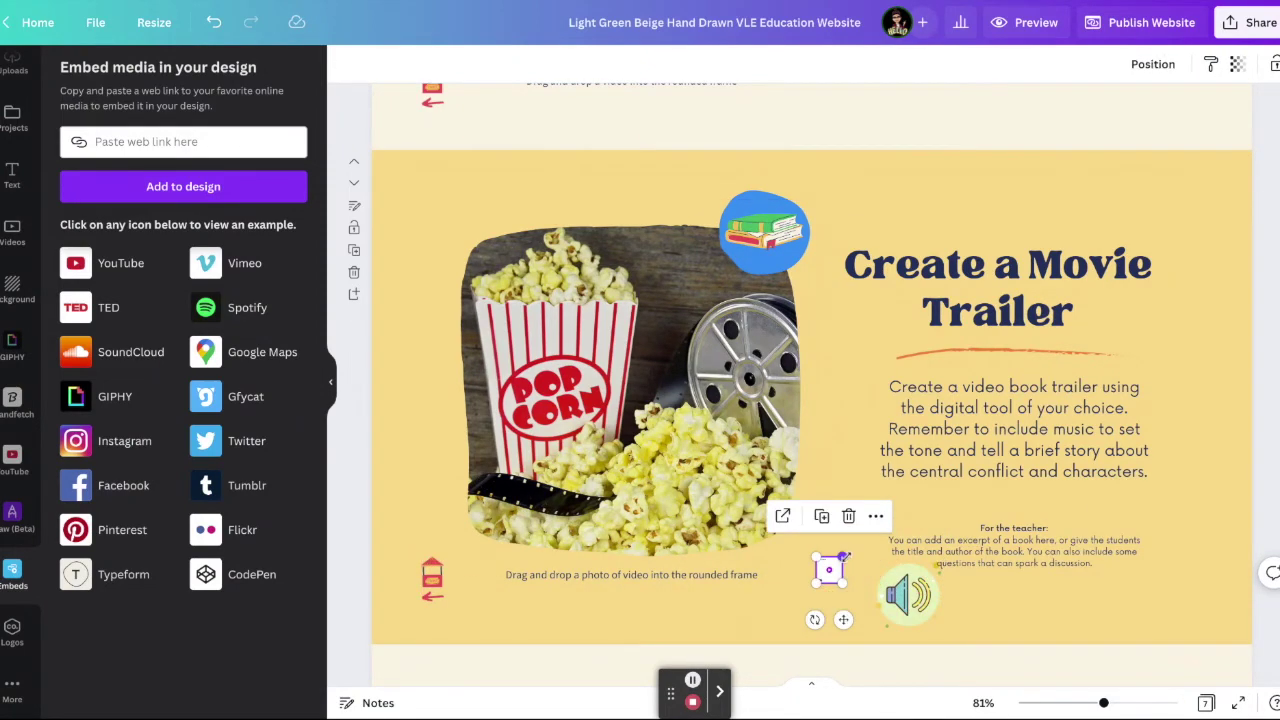
pyautogui.moveTo(845, 500); pyautogui.dragTo(764, 500)
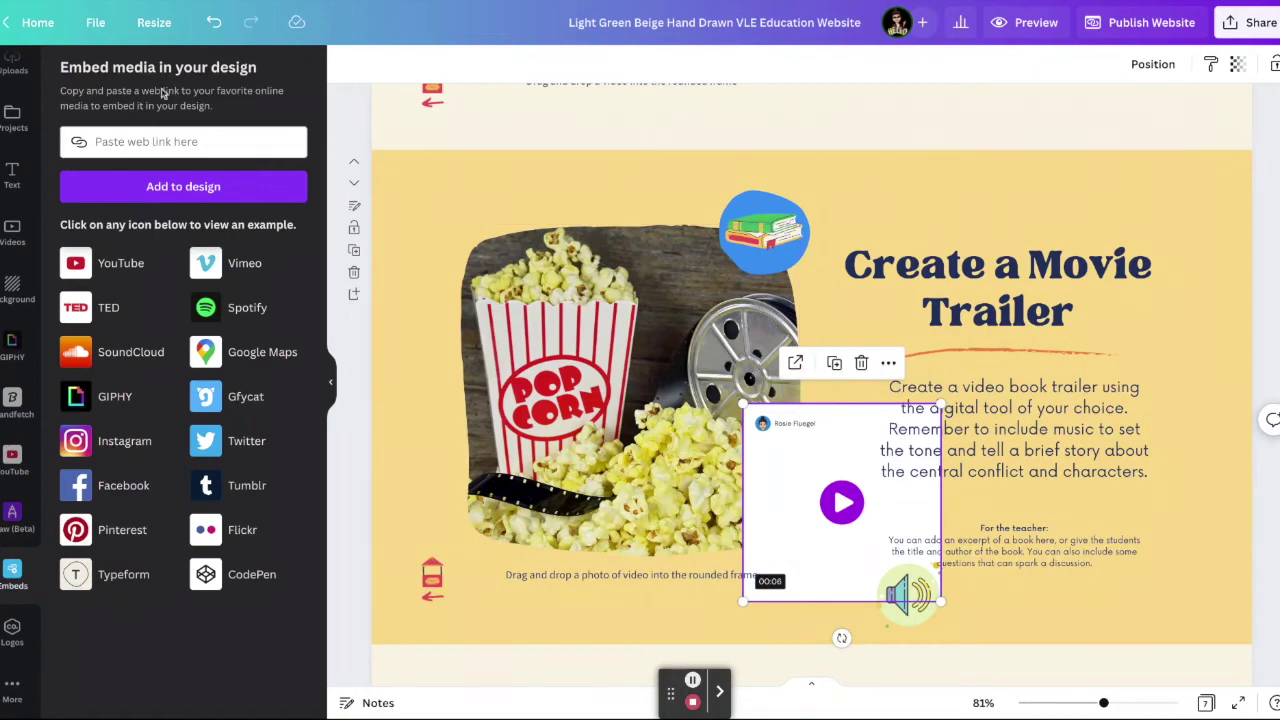
pyautogui.click(94, 142)
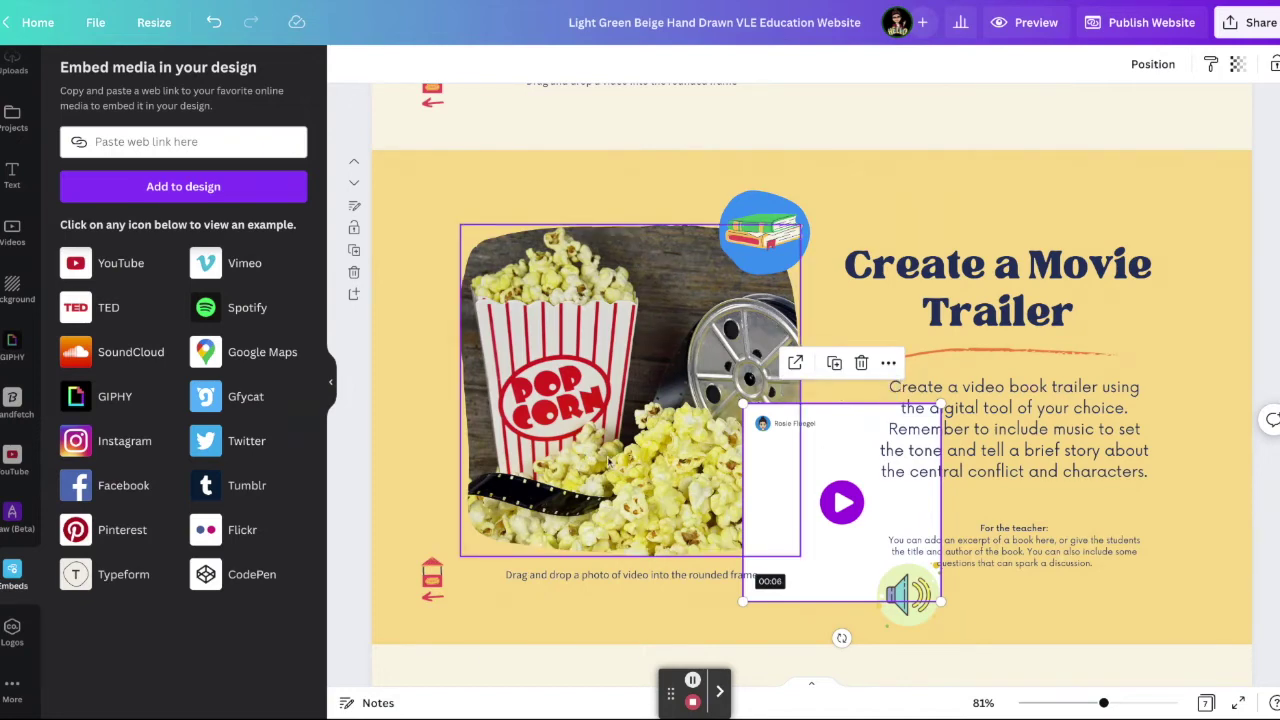
pyautogui.moveTo(941, 404); pyautogui.dragTo(778, 568)
pyautogui.moveTo(770, 636); pyautogui.dragTo(835, 624)
# - Place the speaker graphic over the embedded player and group the two together
pyautogui.moveTo(910, 612); pyautogui.dragTo(827, 588)
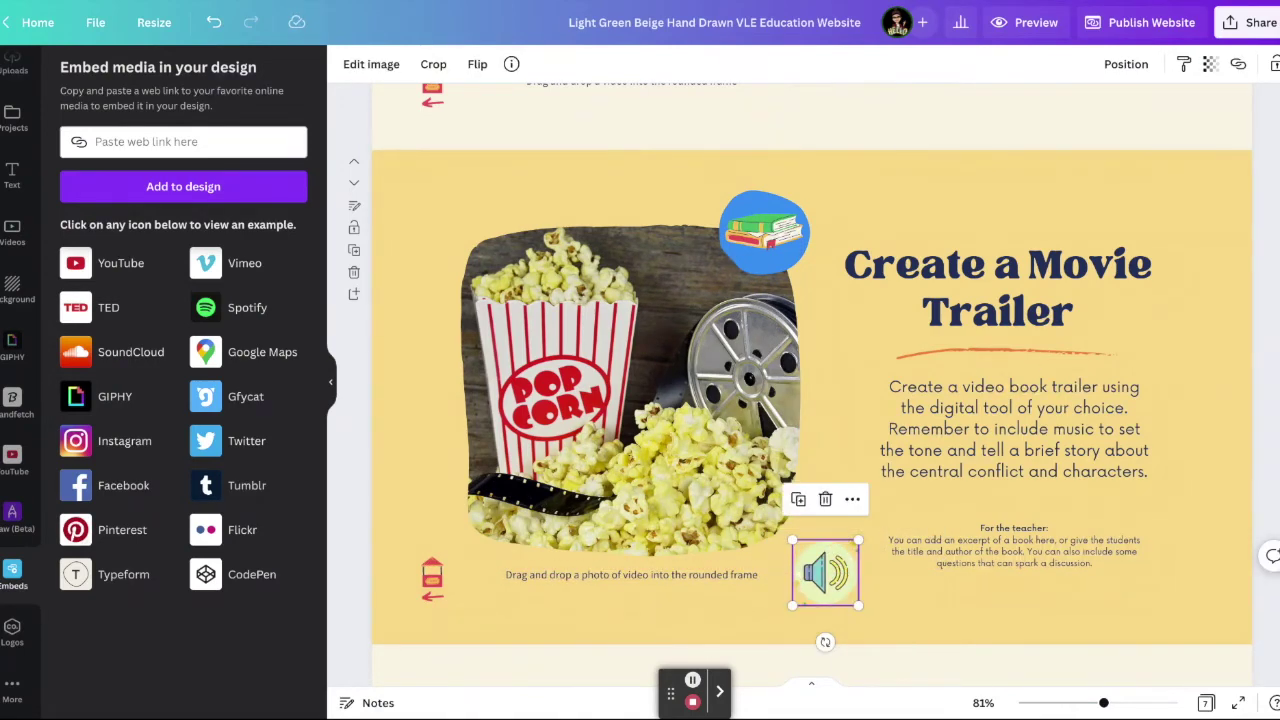
pyautogui.click(883, 594)
pyautogui.moveTo(797, 564); pyautogui.dragTo(883, 592)
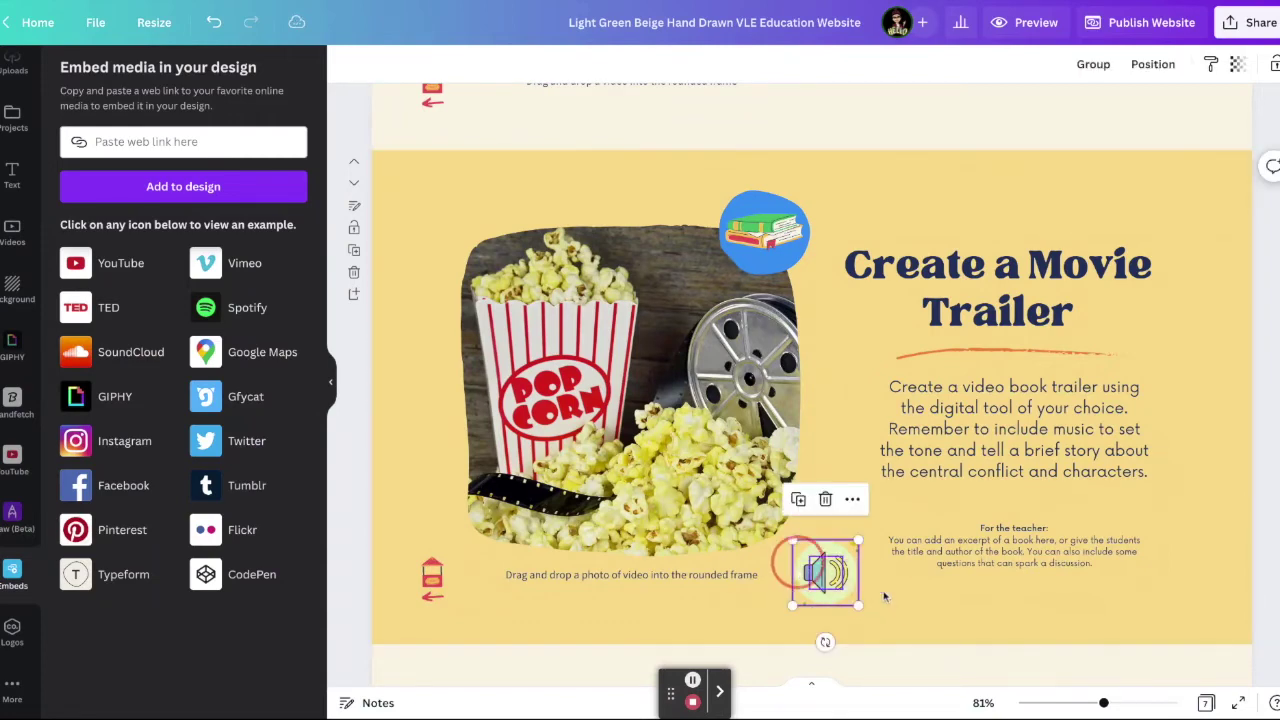
pyautogui.click(1094, 65)
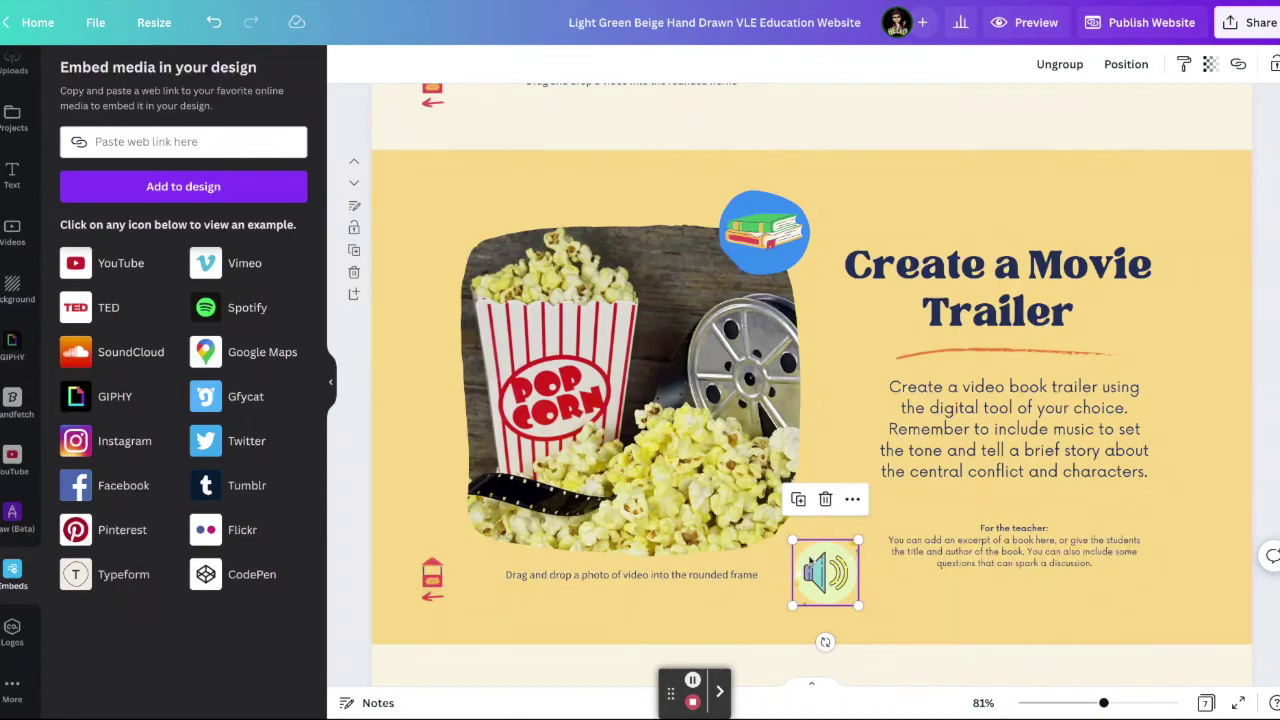
# - Preview the site in mobile and desktop views, then follow the books map icon to Create a Movie Trailer
pyautogui.click(1010, 22)
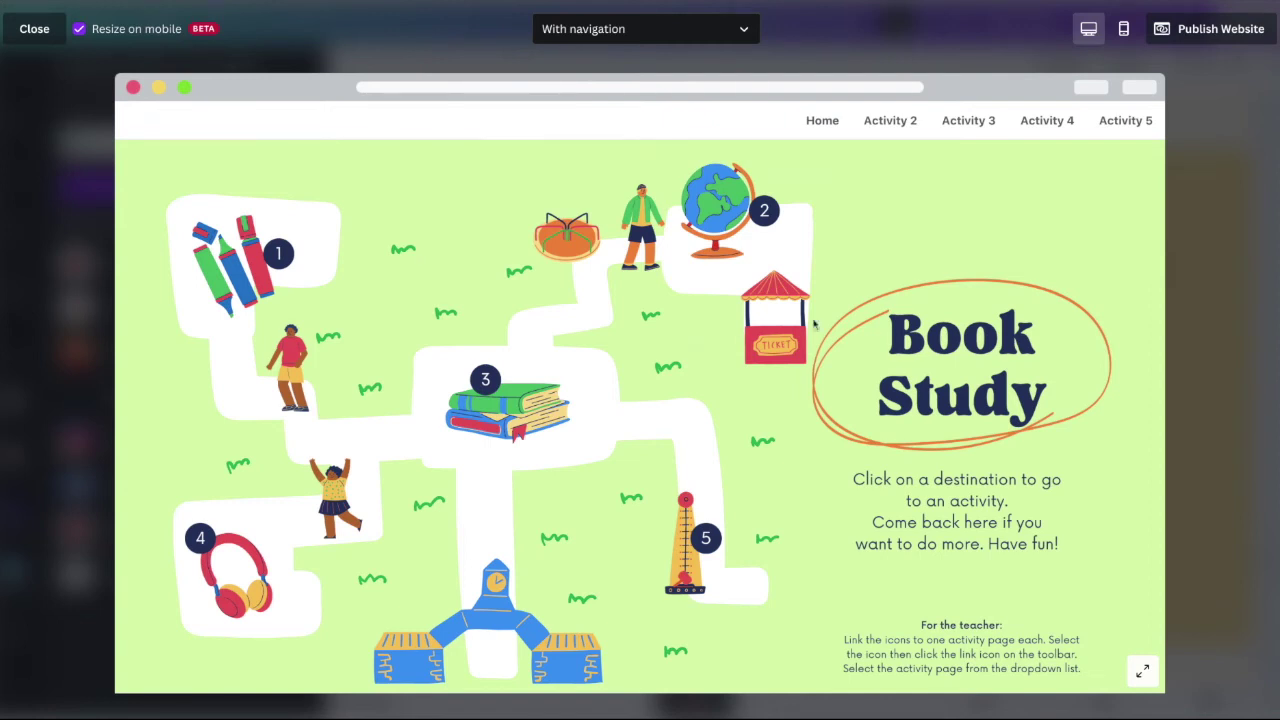
pyautogui.click(1125, 30)
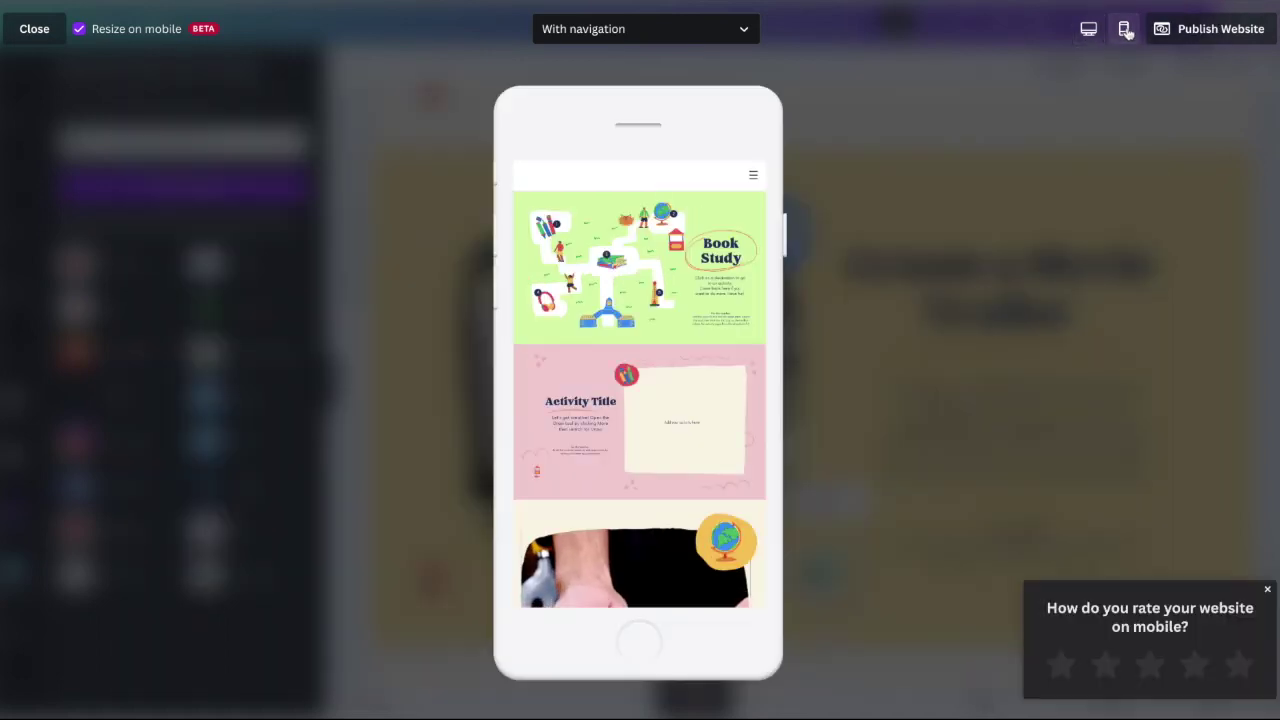
pyautogui.click(1099, 29)
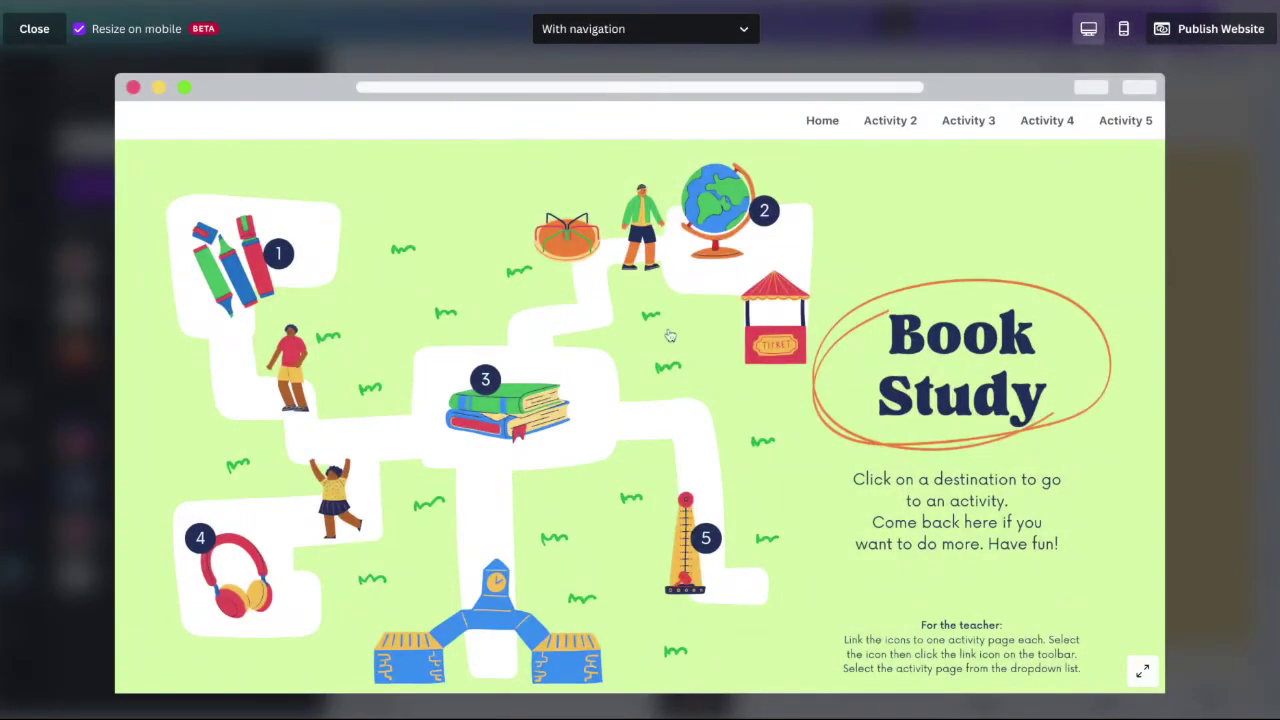
pyautogui.click(501, 415)
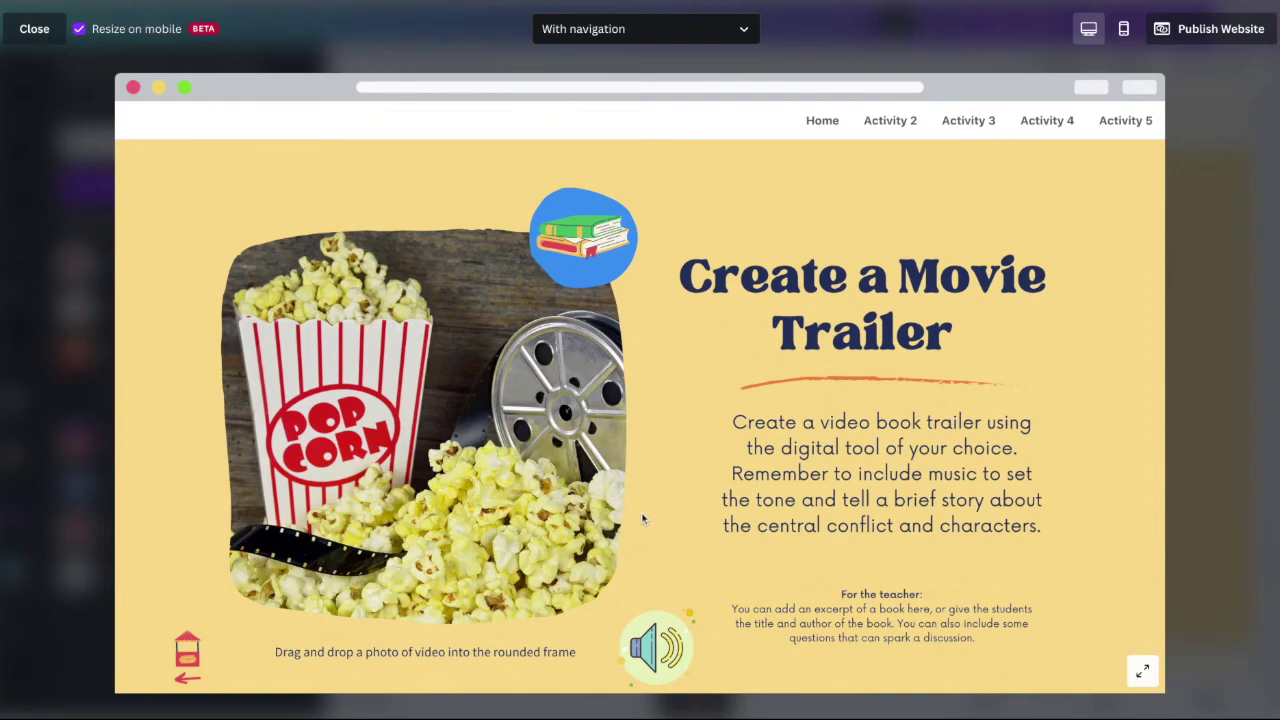
pyautogui.scroll(-1, 643, 517)
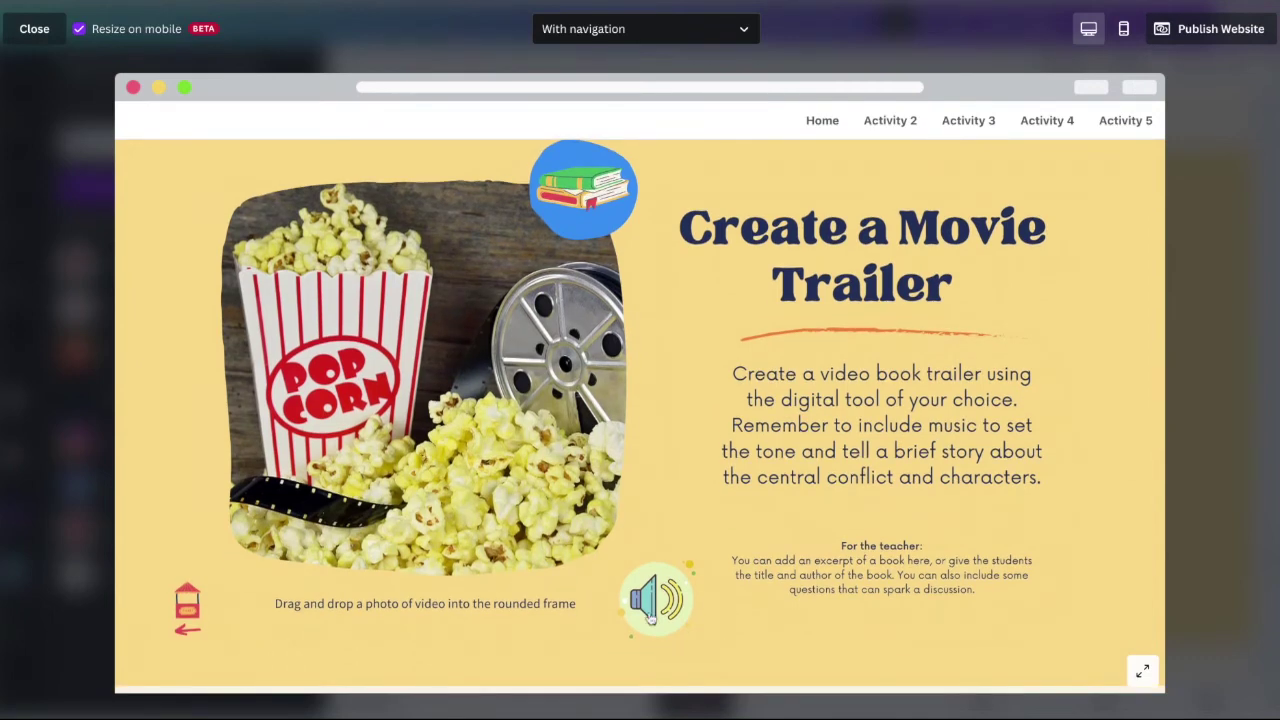